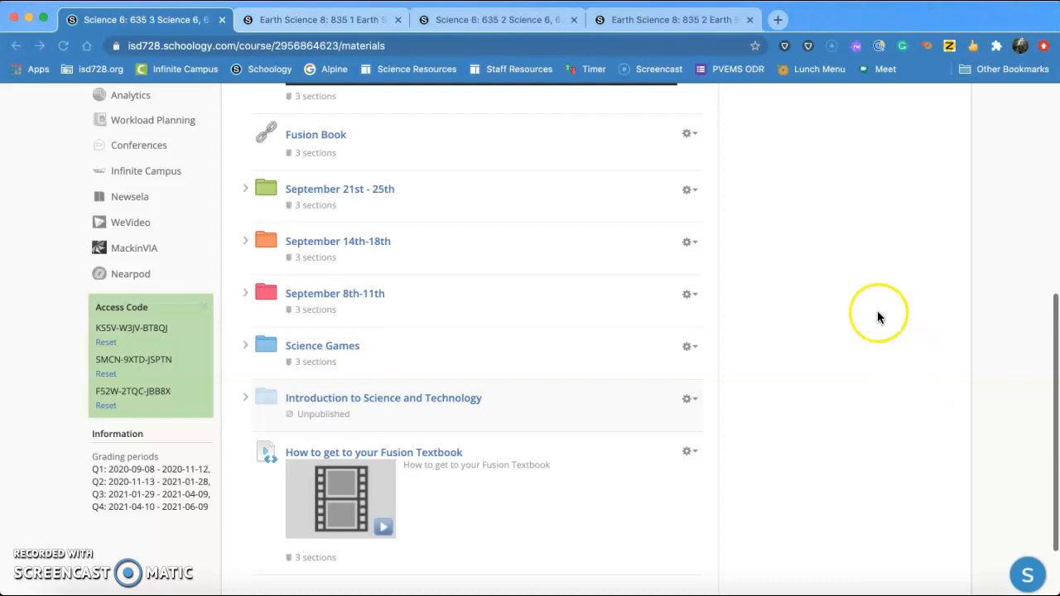
- Open the Scientific Method Survey from the September 21st - 25th materials, in Wednesday's Hybrid A/Distance Learning folder
scroll(879, 317, up, 1)
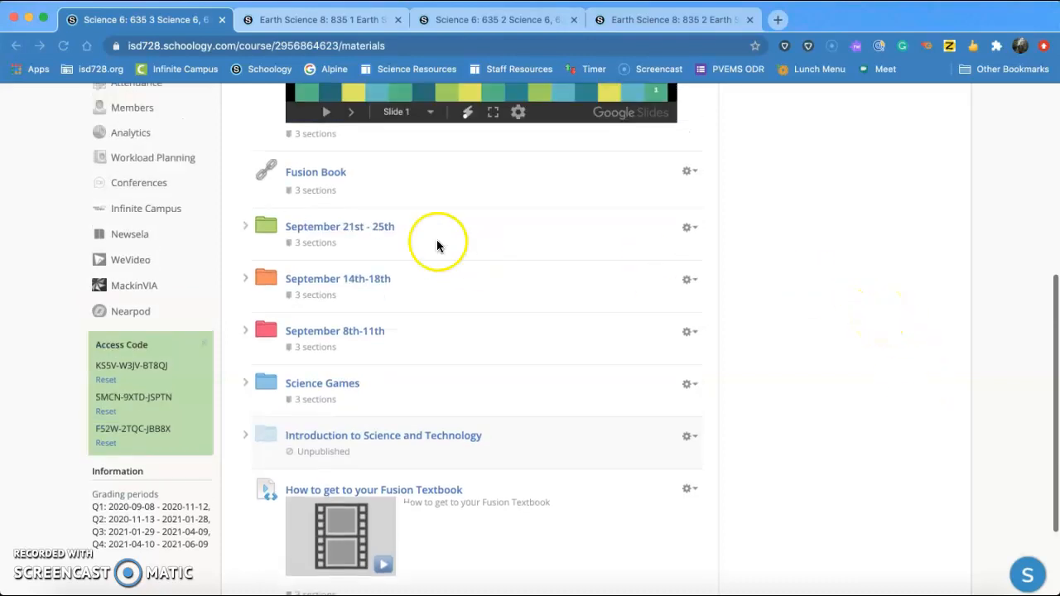
click(245, 228)
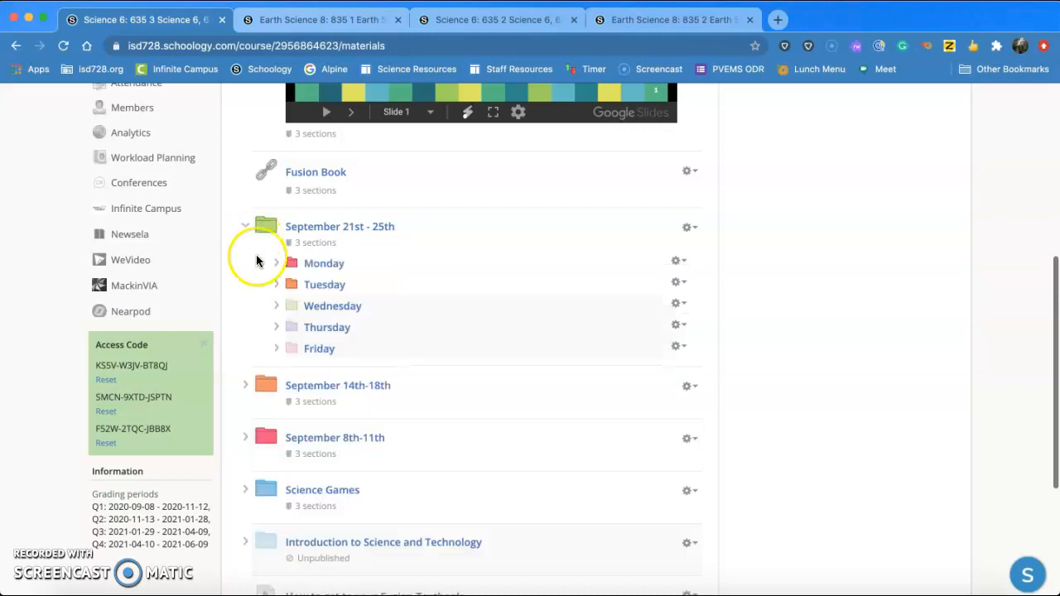
click(275, 305)
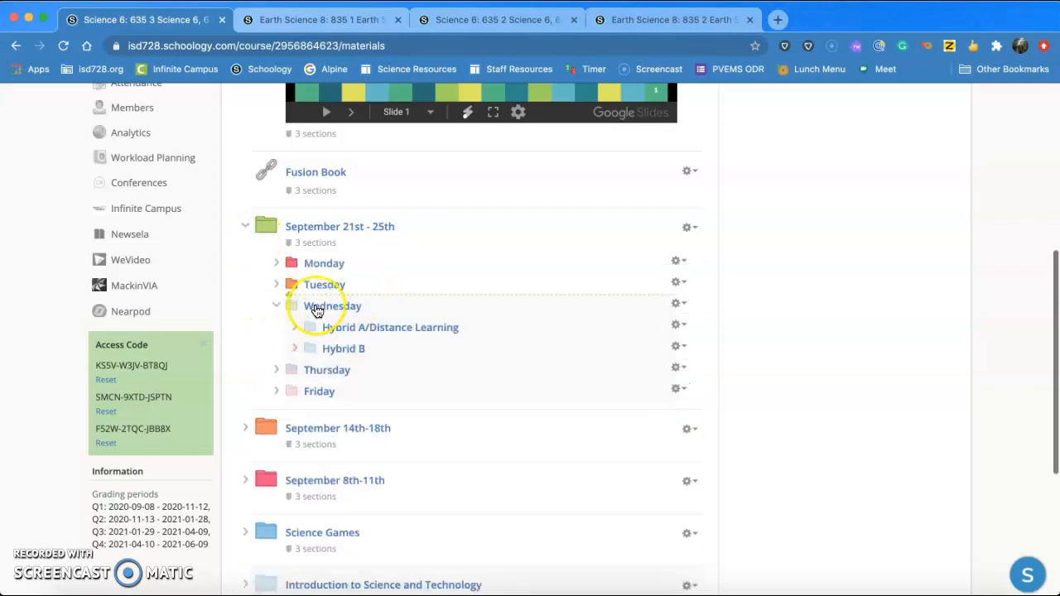
click(296, 328)
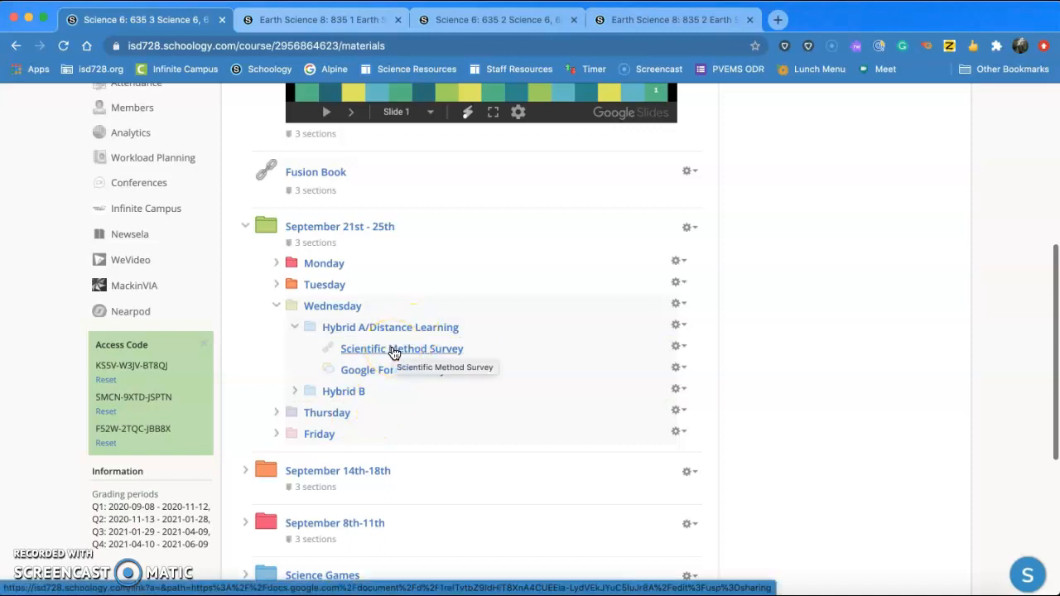
click(421, 349)
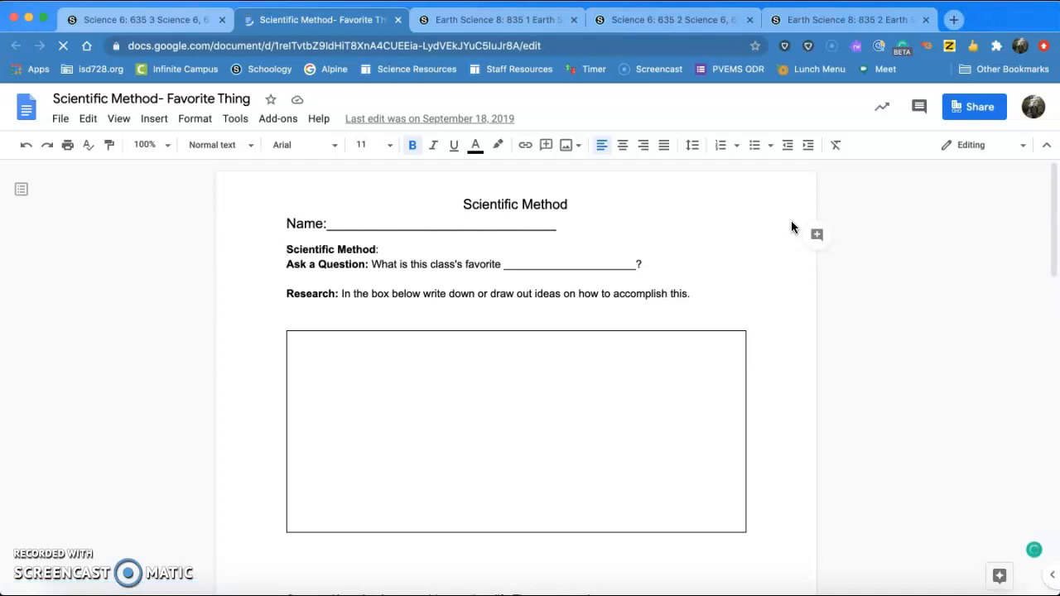
- Under Create a Hypothesis, write "If I give the class a survey about their favorite animal, then dog will be the winner."
click(479, 310)
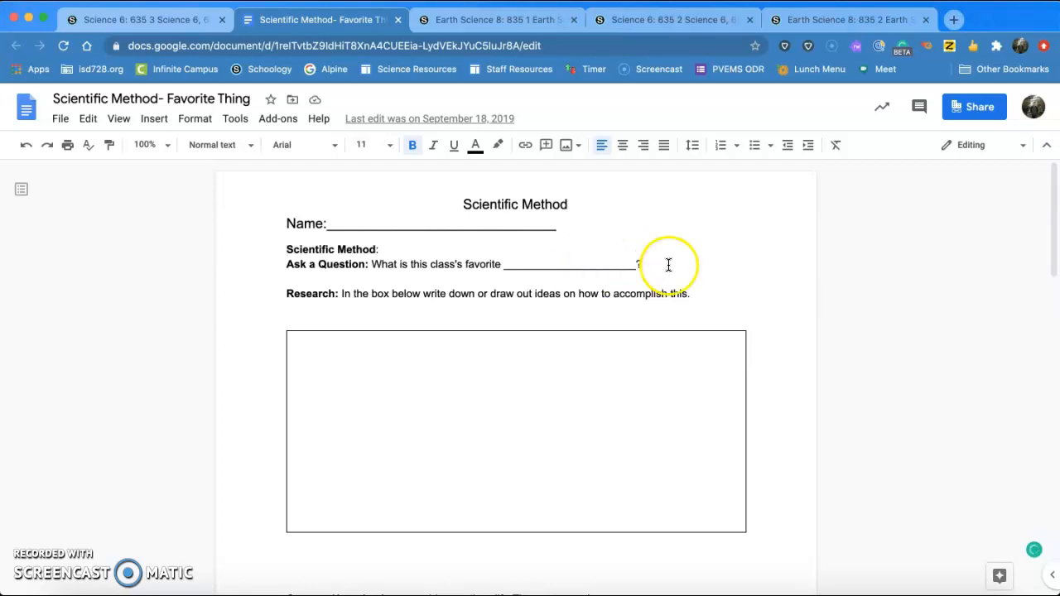
scroll(734, 283, down, 2)
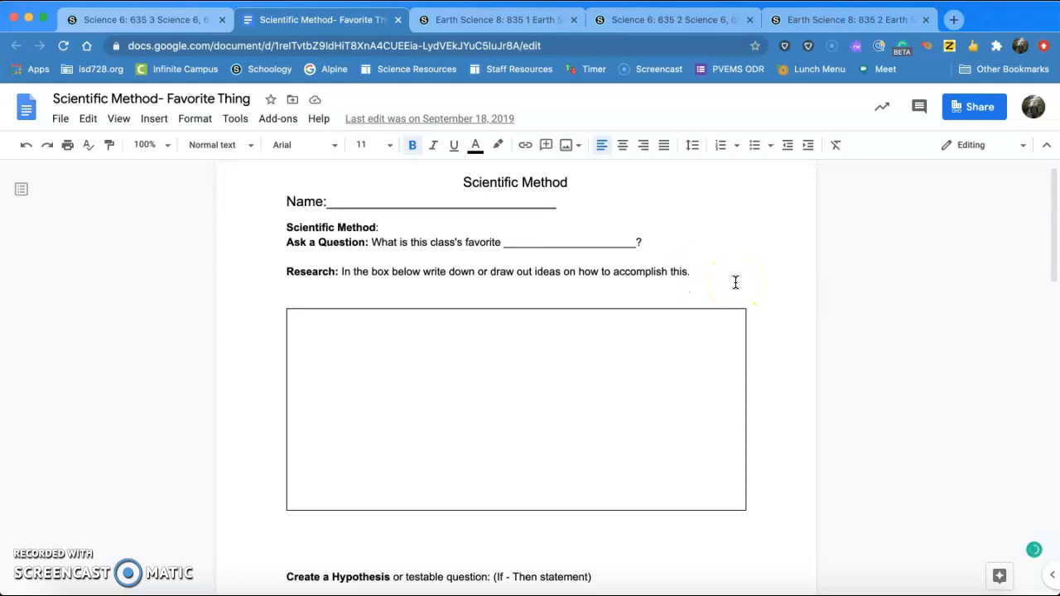
click(470, 349)
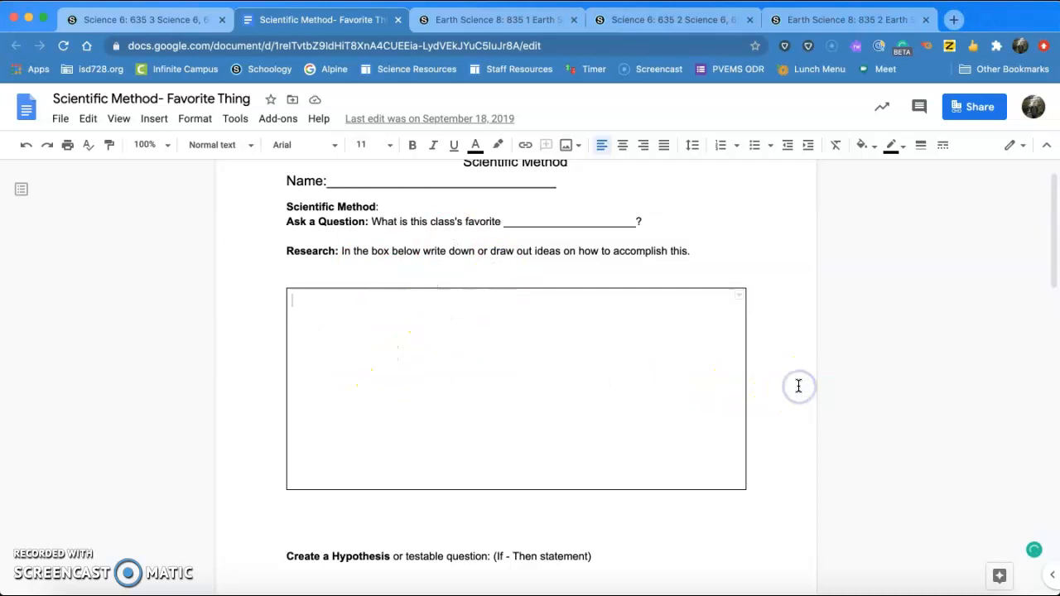
scroll(798, 385, down, 4)
click(323, 294)
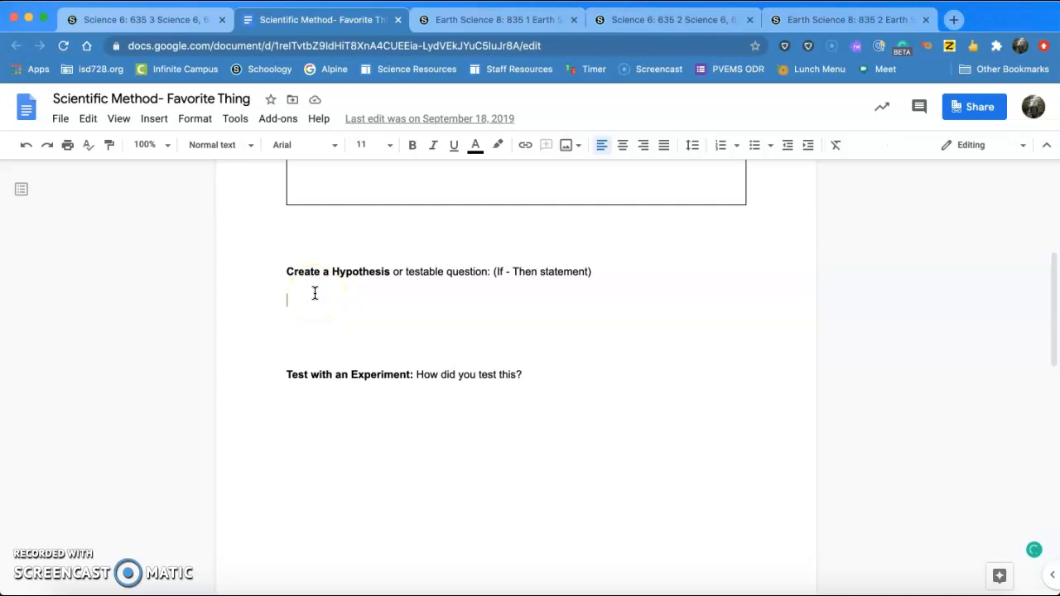
text(If I)
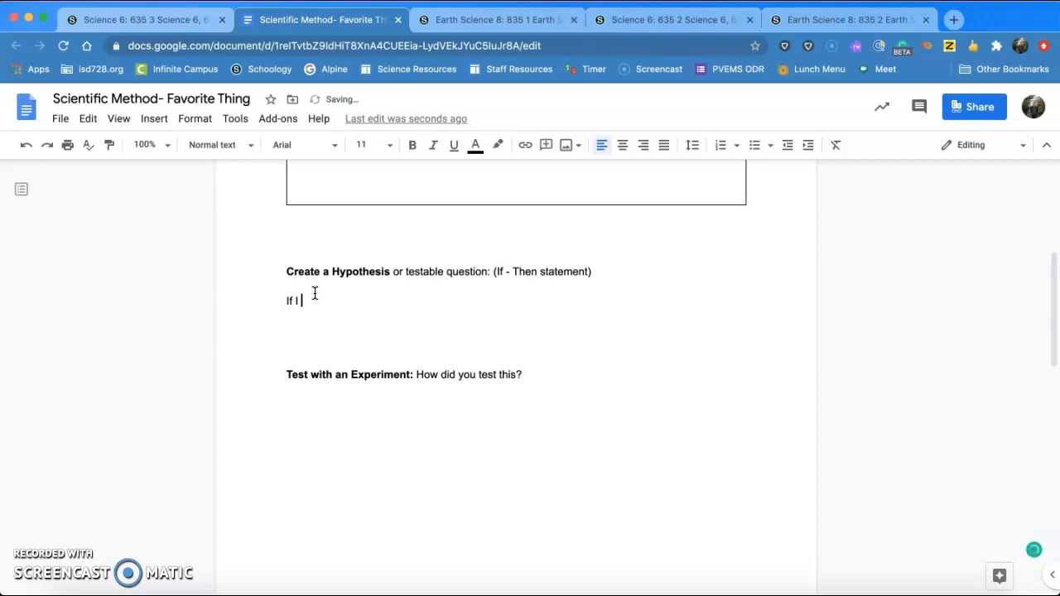
text(give the class a survey about their favorite )
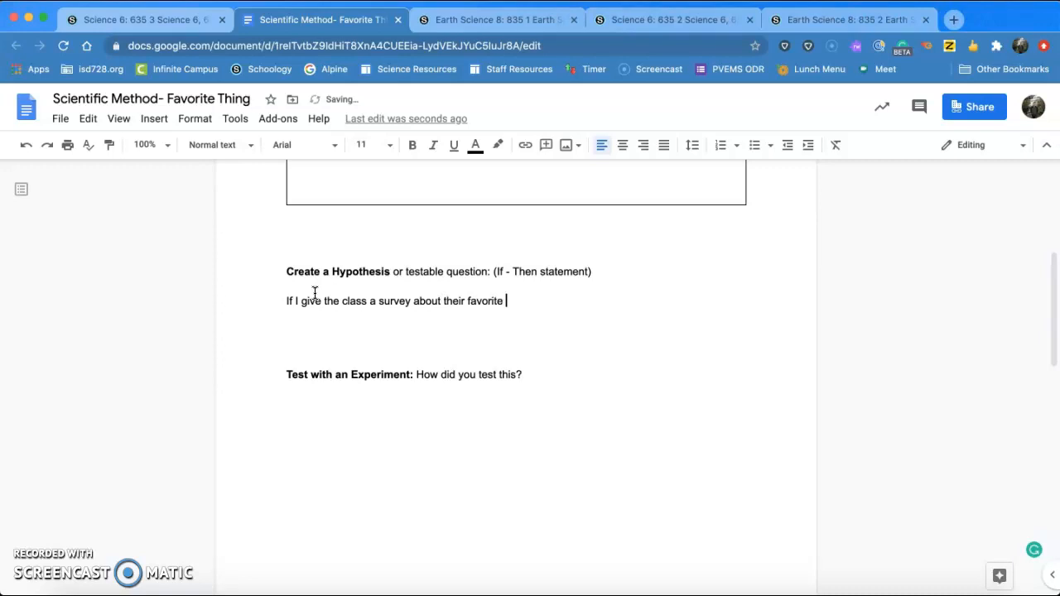
text(animal)
key(BackSpace)
text(, then dog will b)
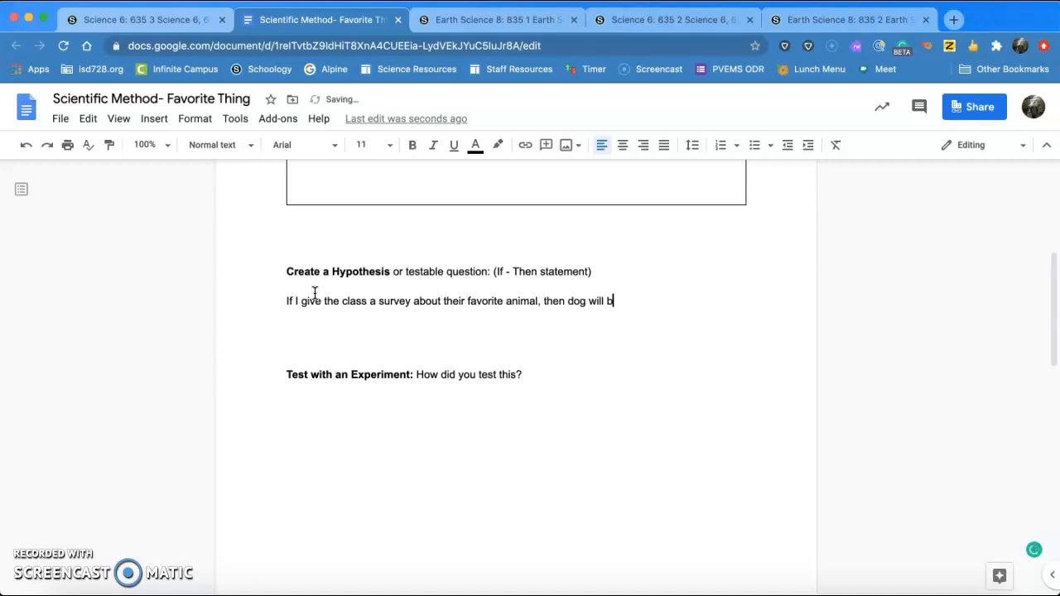
text(e the winner.)
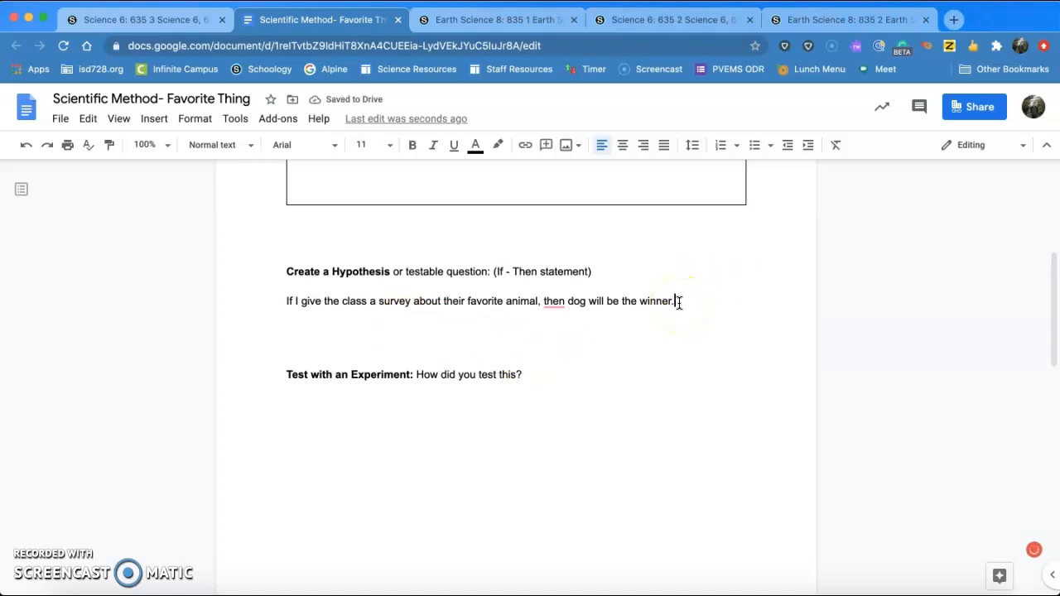
- Delete the sample sentence written under Create a Hypothesis
drag(674, 303, 280, 299)
key(BackSpace)
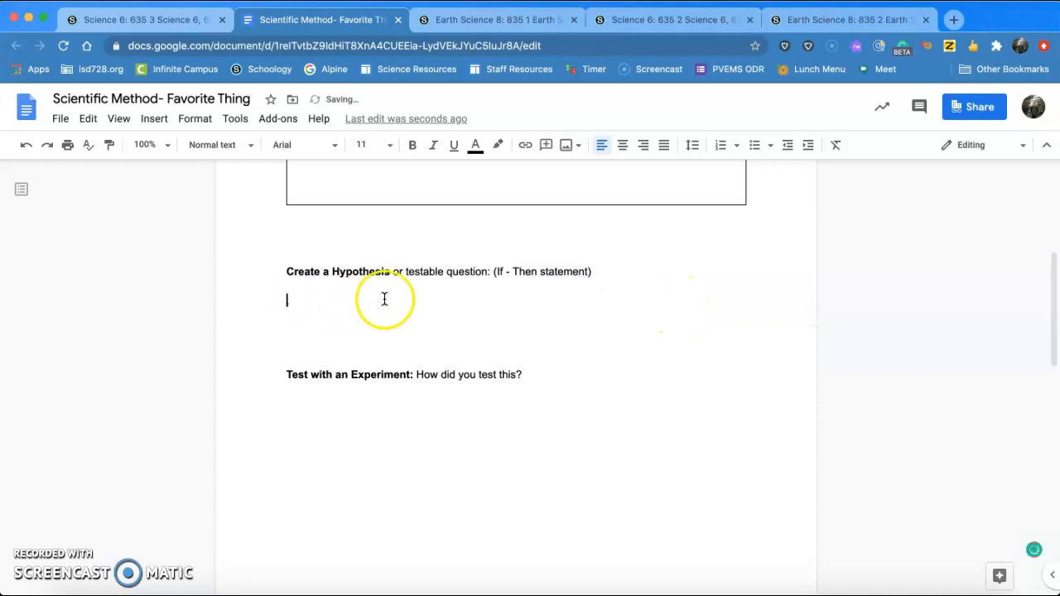
- Answer the Test with an Experiment question, "How did you test this?", with "Google Form survey"
scroll(619, 350, down, 1)
scroll(620, 349, down, 2)
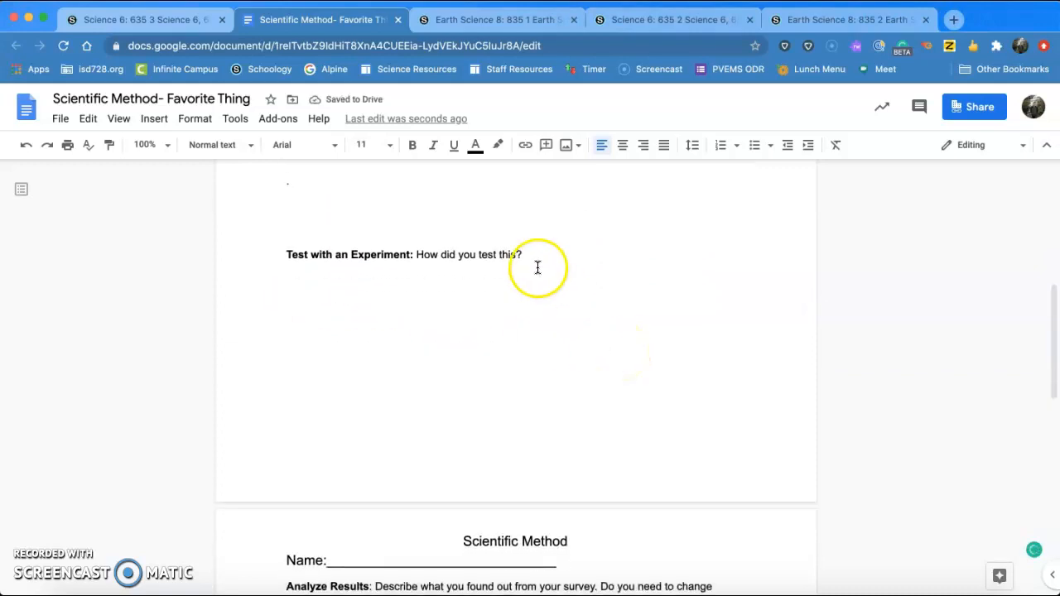
click(527, 255)
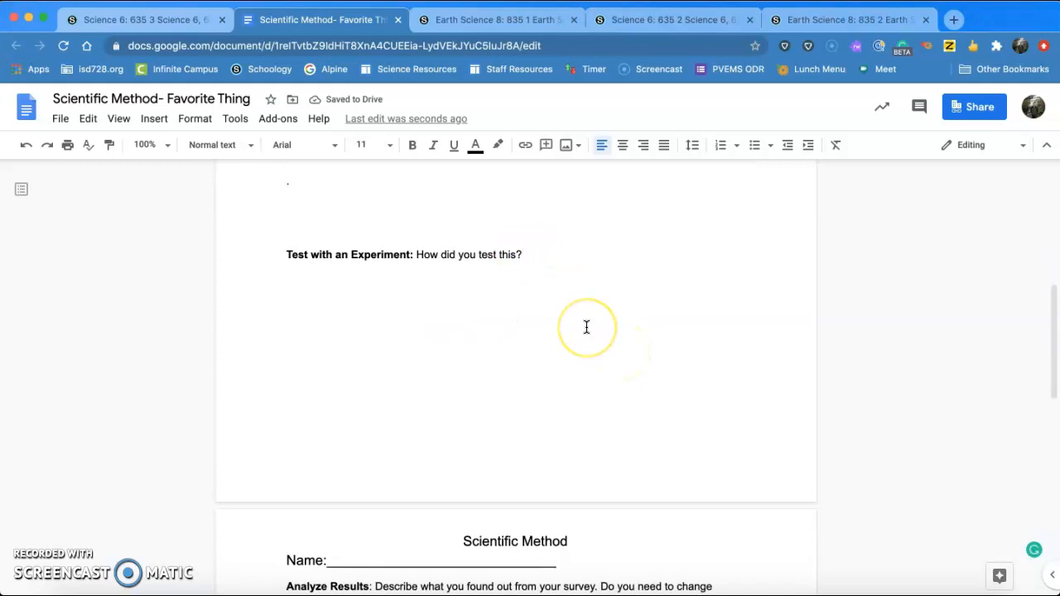
text(Go)
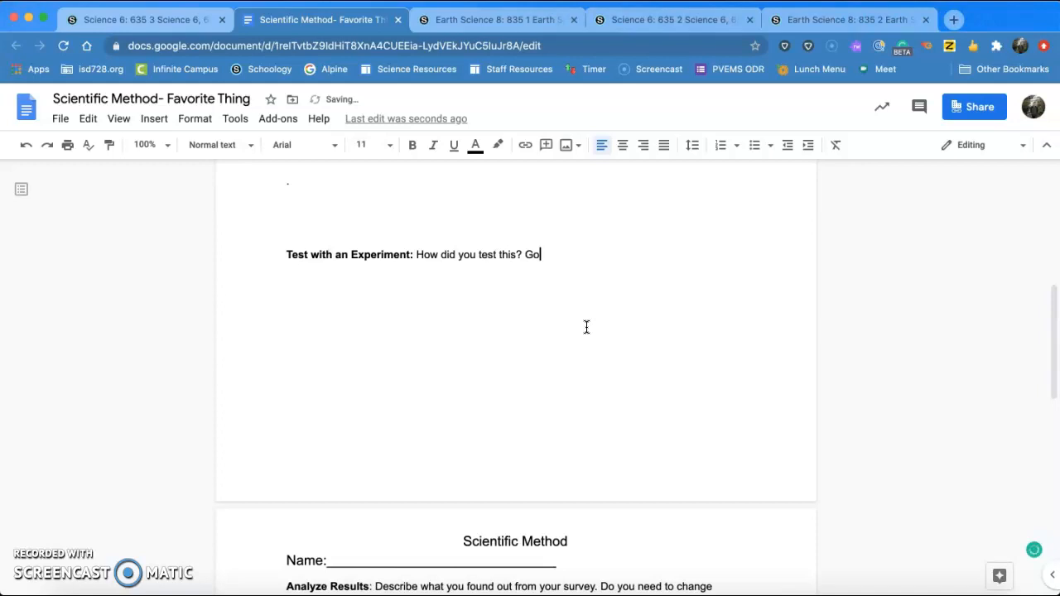
text(ogle Form survey)
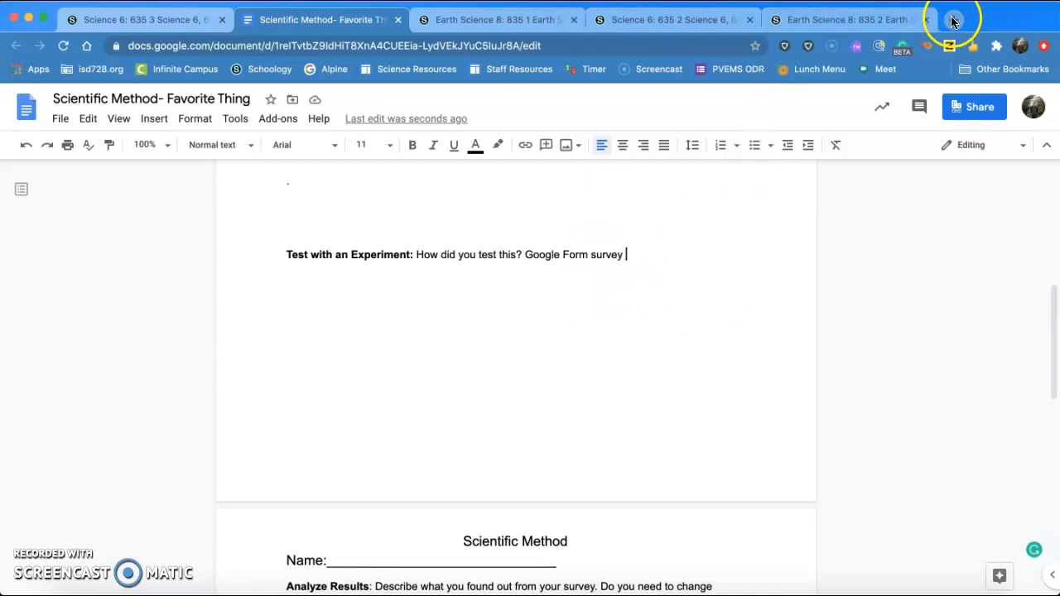
- Open Google Forms in a new browser tab and create a blank form
click(952, 20)
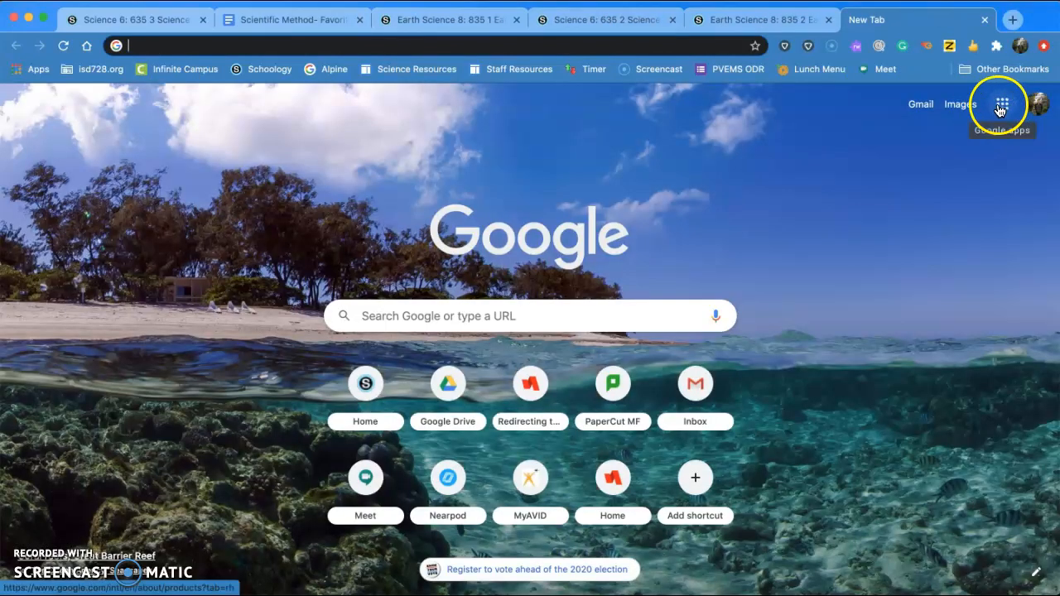
click(1000, 108)
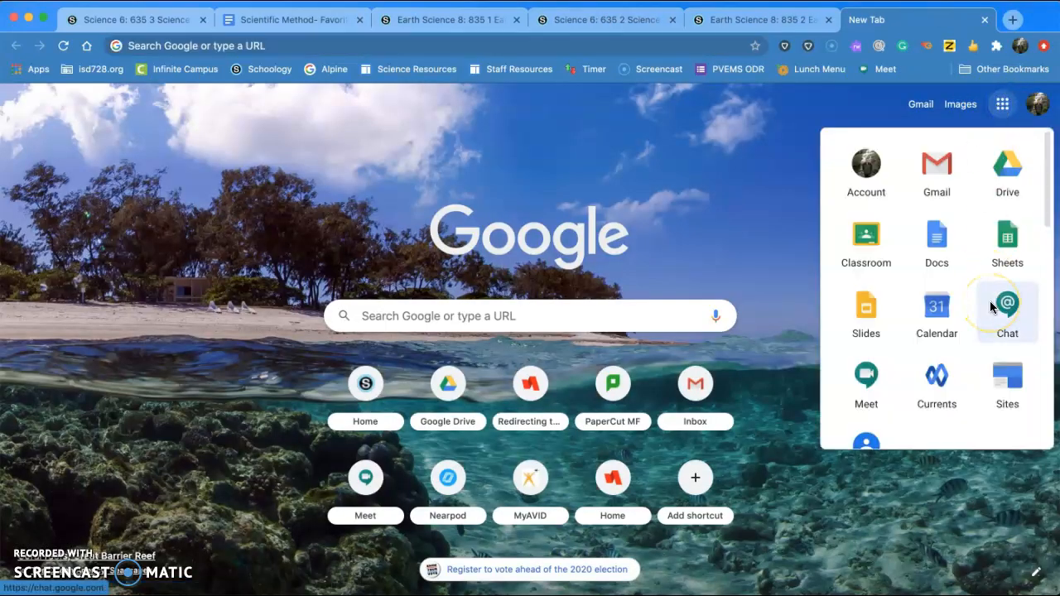
scroll(991, 306, down, 5)
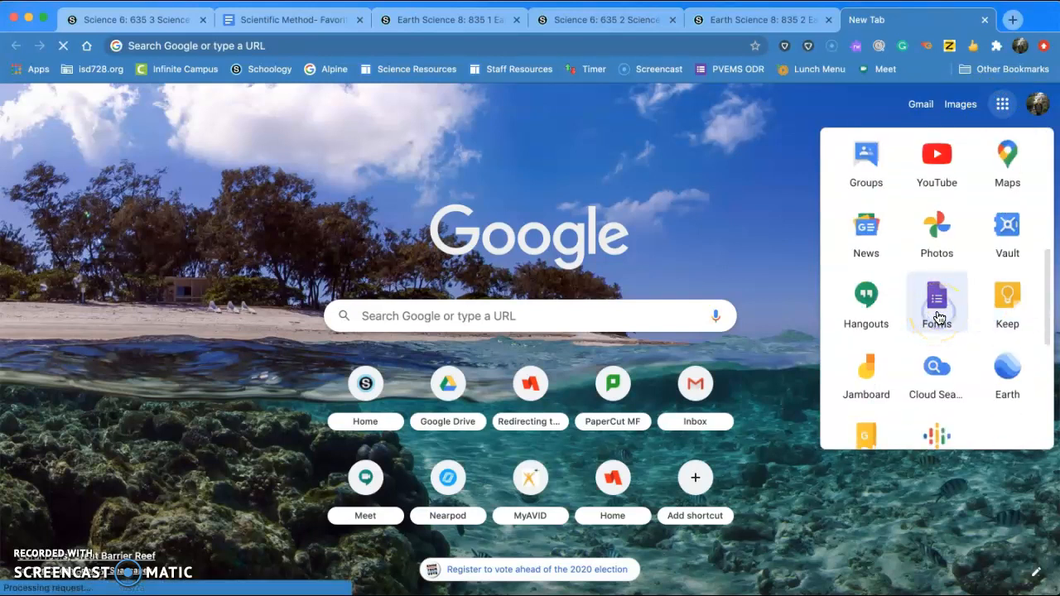
click(939, 318)
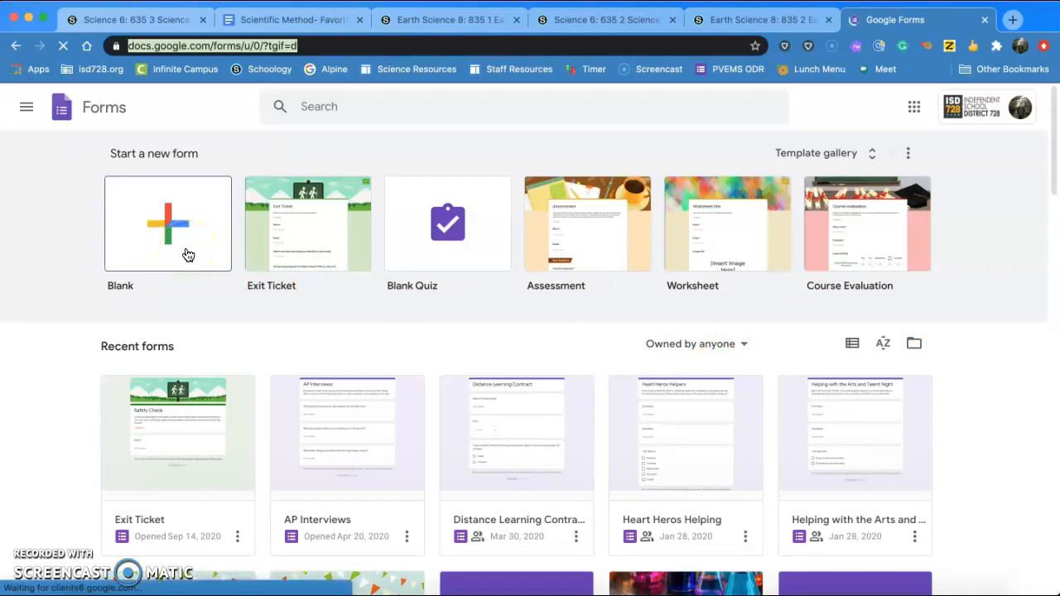
click(188, 255)
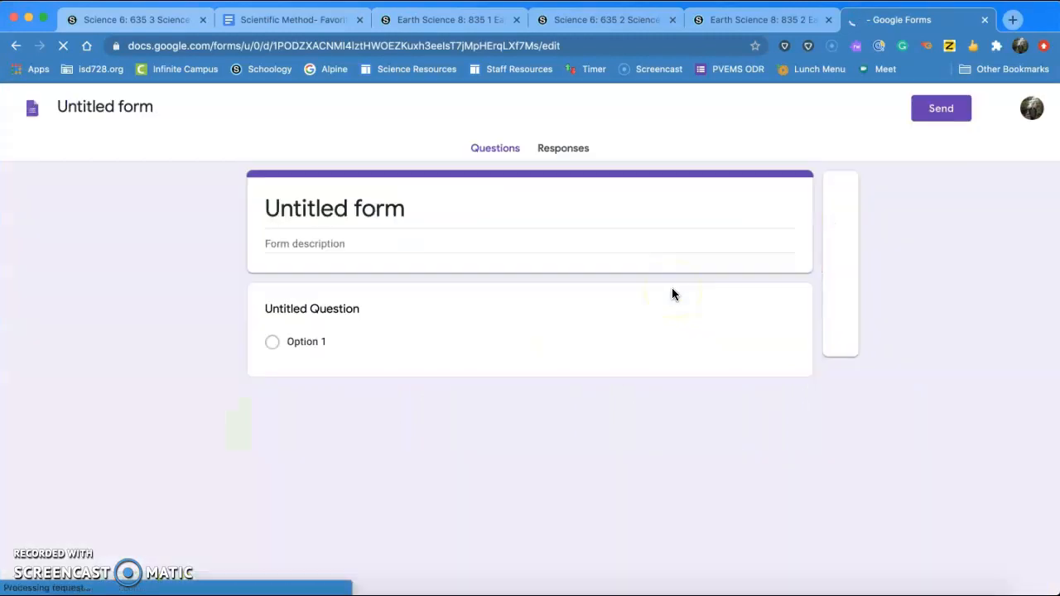
- Title the form "Favorite Animal" and set its first question to "Which one is your favorite"
click(435, 213)
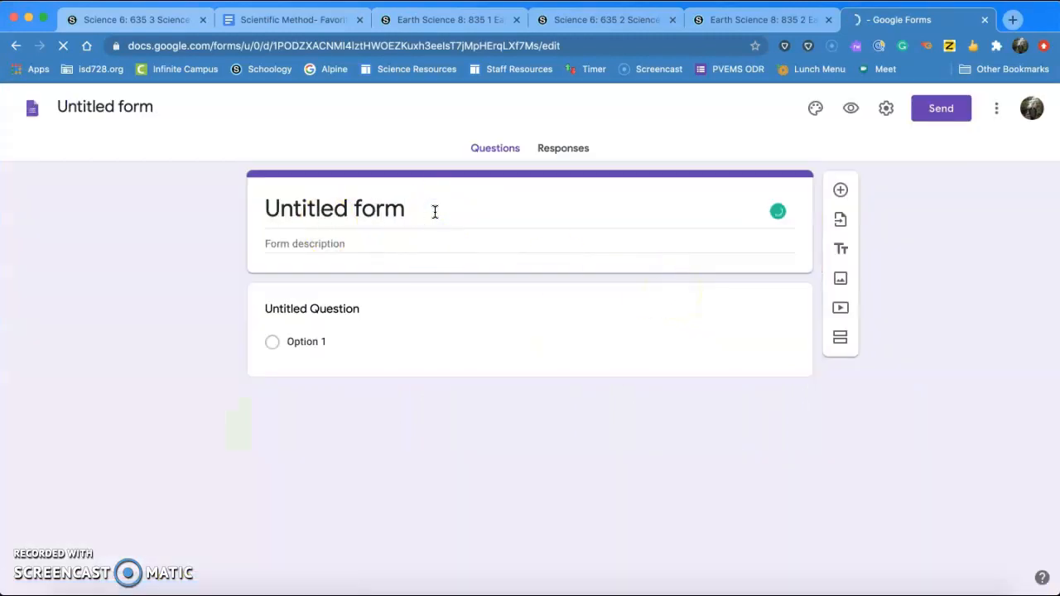
click(367, 209)
click(414, 210)
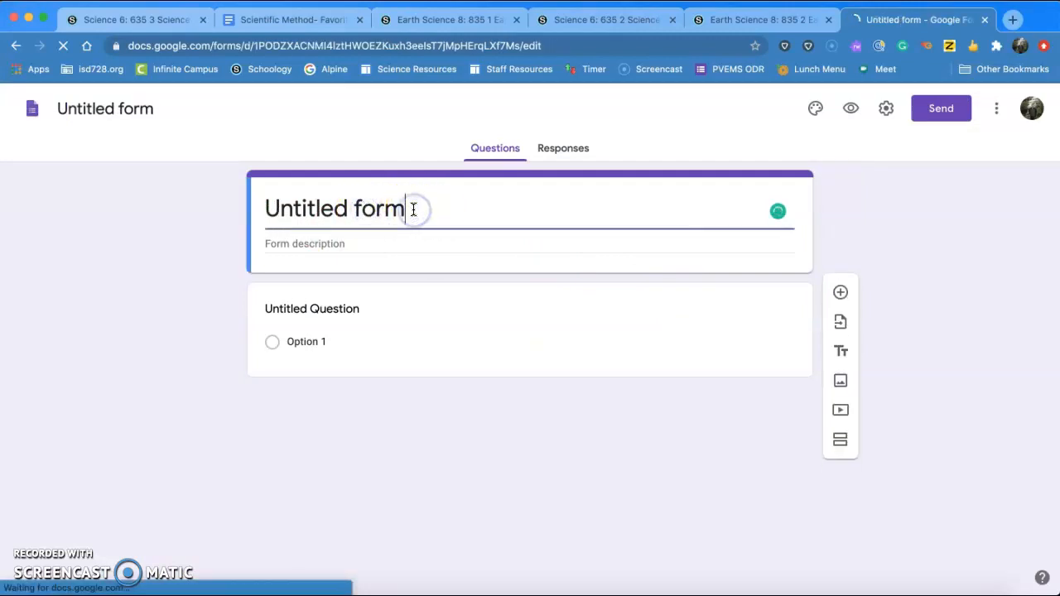
key(super+a)
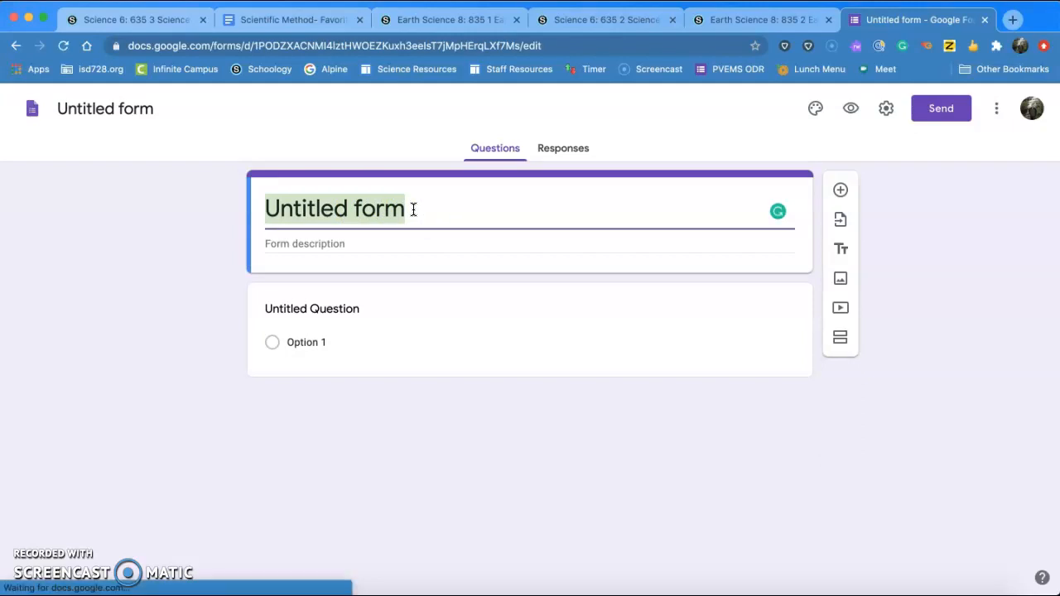
text(Favorite Animal)
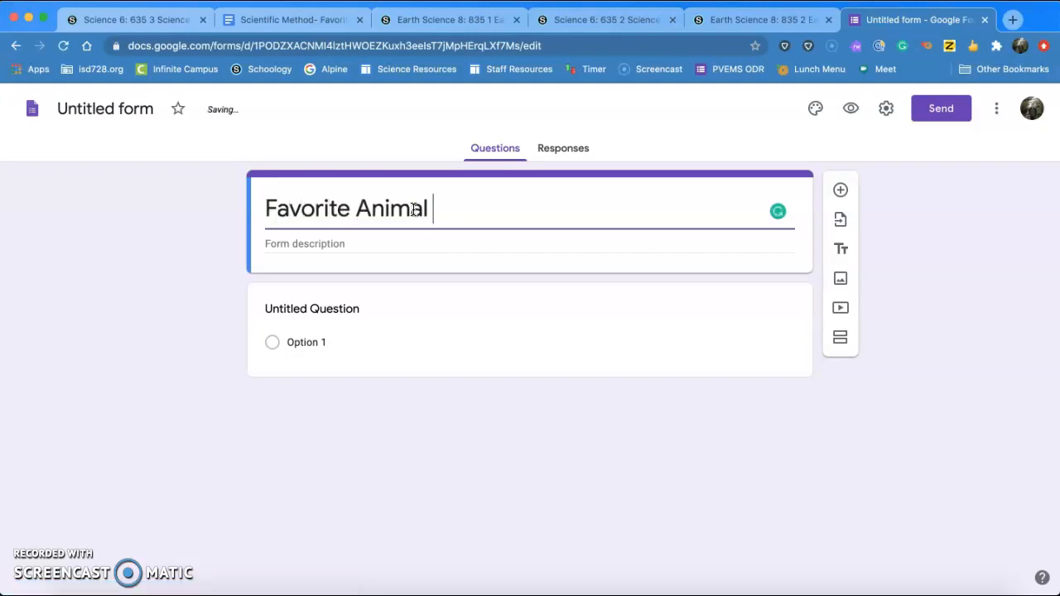
click(322, 304)
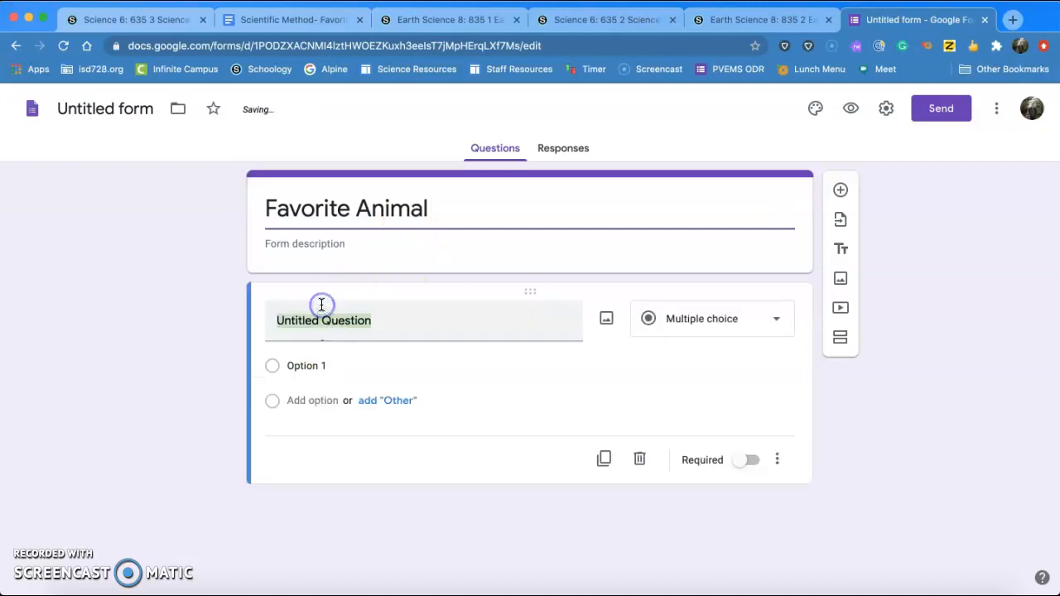
text(Which one is your favorite)
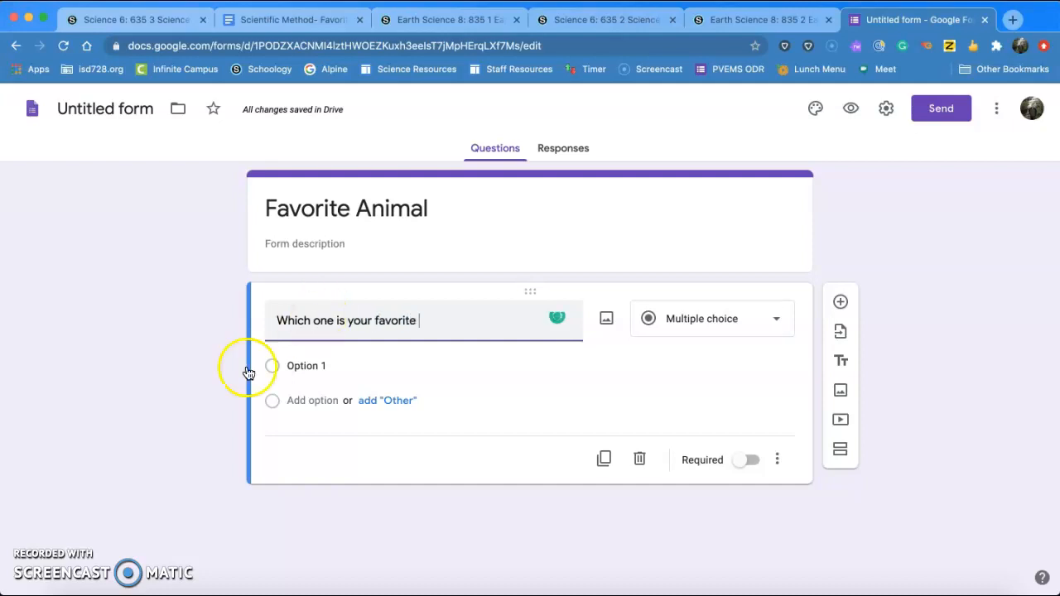
- Give the multiple-choice question the three answer options "dog", "cat" and "moose"
click(300, 366)
click(302, 366)
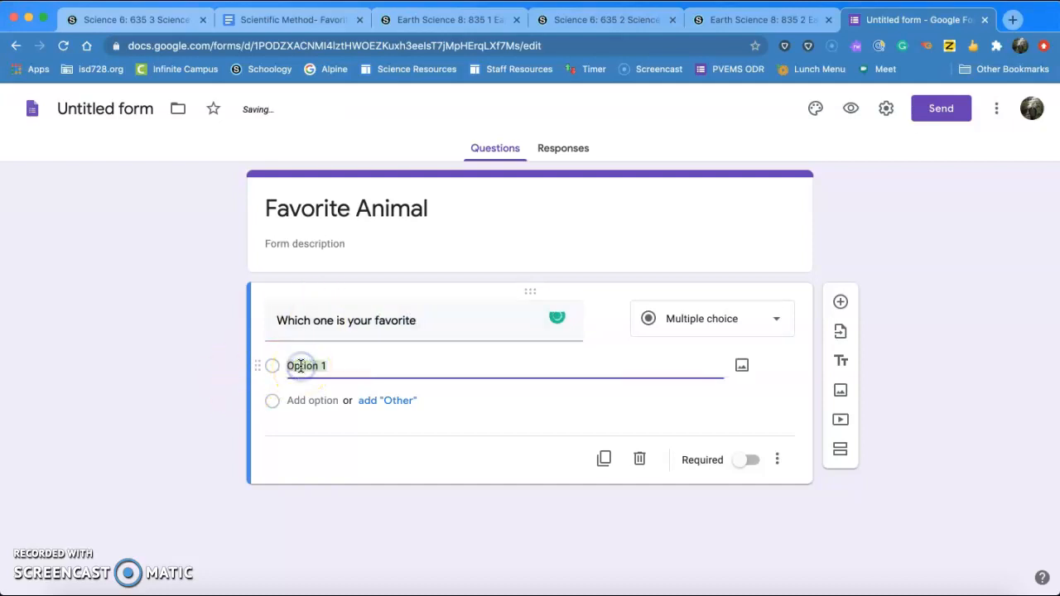
text(dog)
click(314, 400)
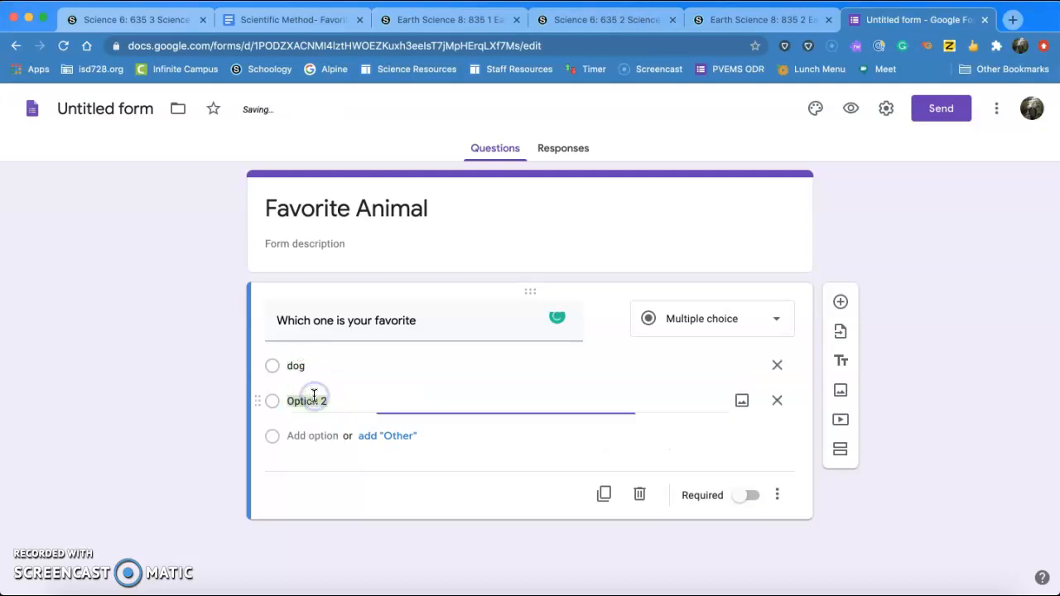
text(cat)
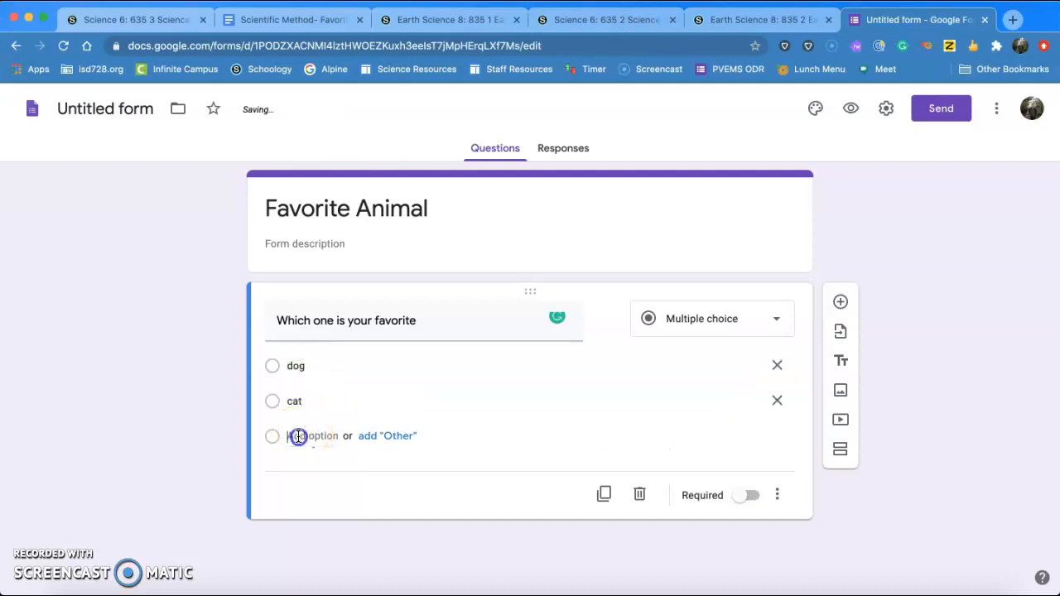
click(299, 436)
text(moose)
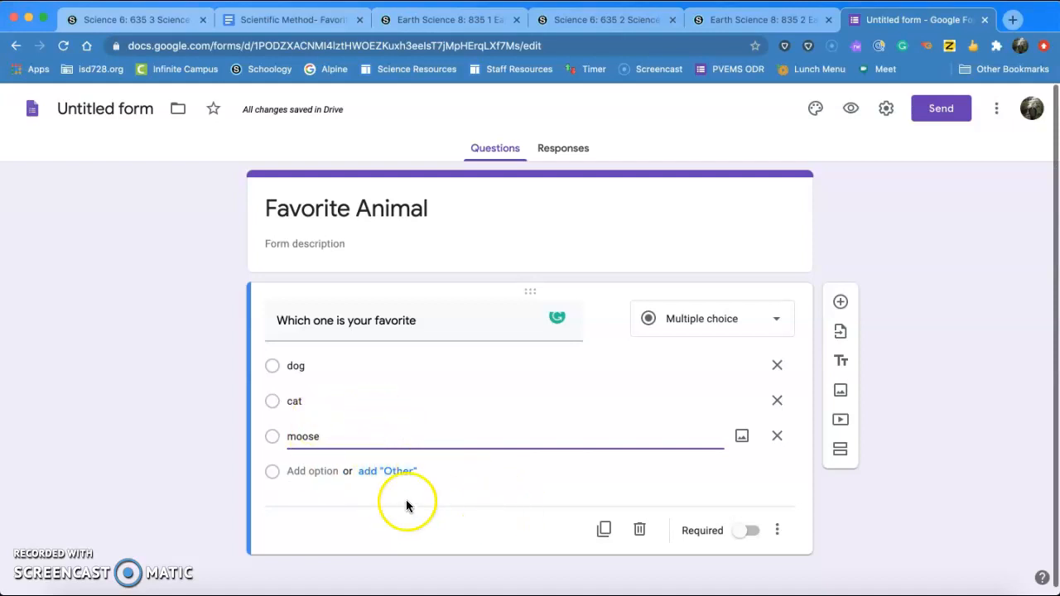
click(915, 372)
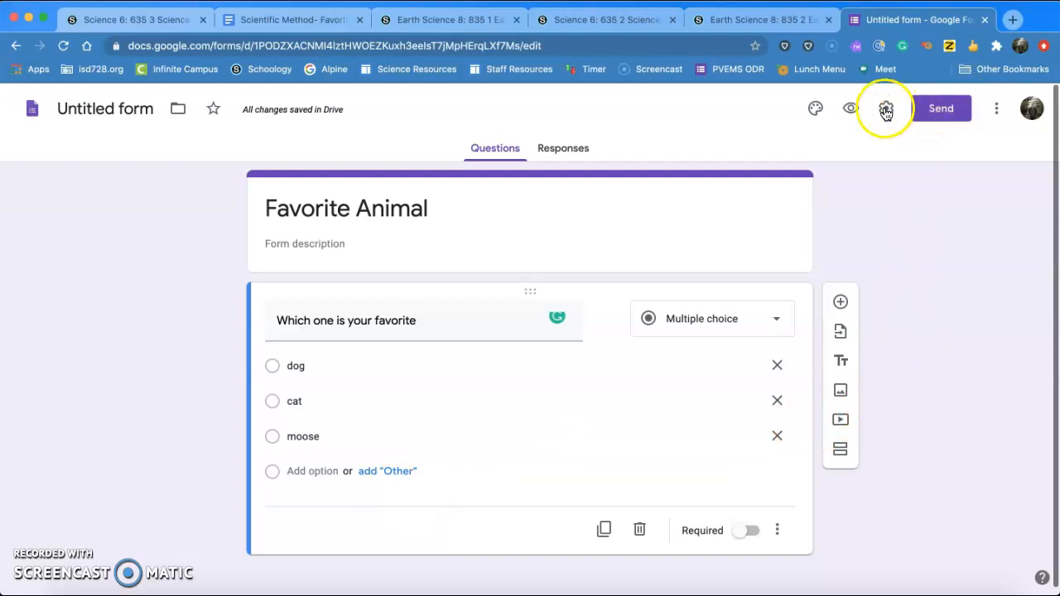
- Generate the shareable link for the Favorite Animal form and copy it
click(934, 117)
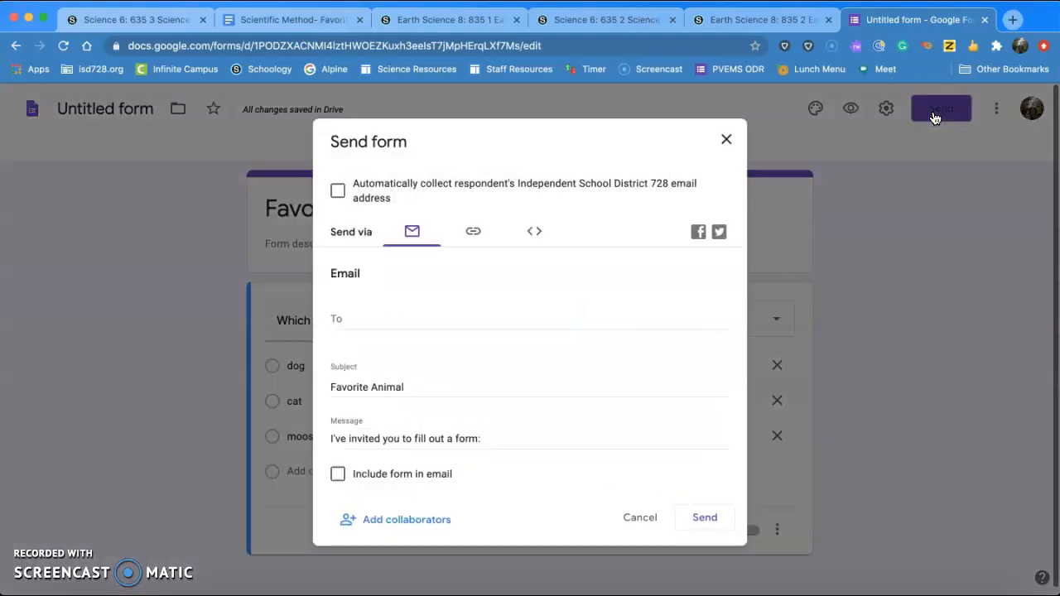
click(473, 232)
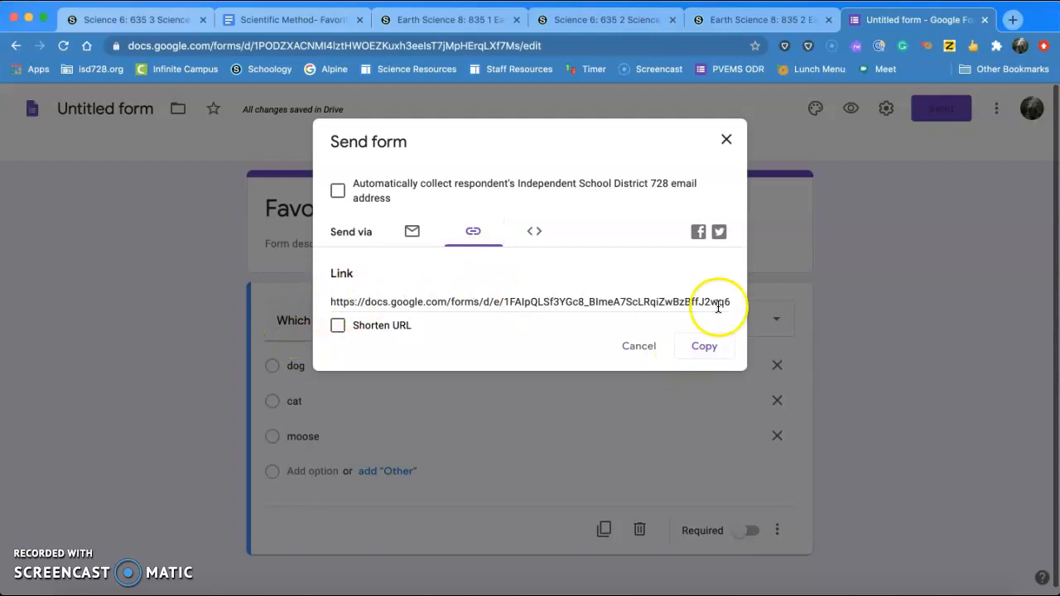
click(704, 348)
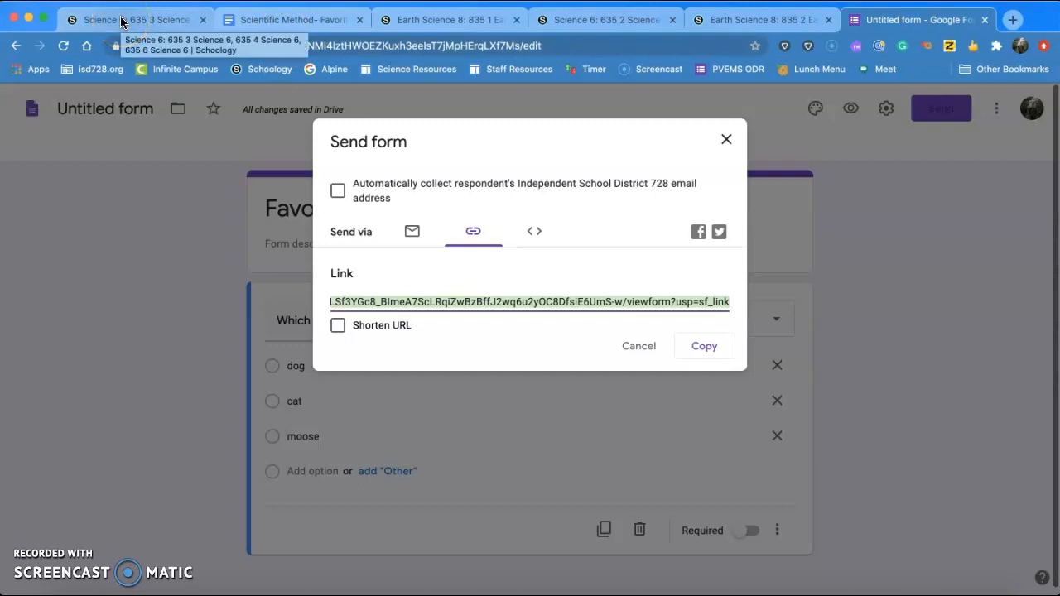
- Switch to the Schoology course, open Wednesday's Google Forms Survey discussion under Hybrid A/Distance Learning, start a comment and read the posting instructions
click(121, 22)
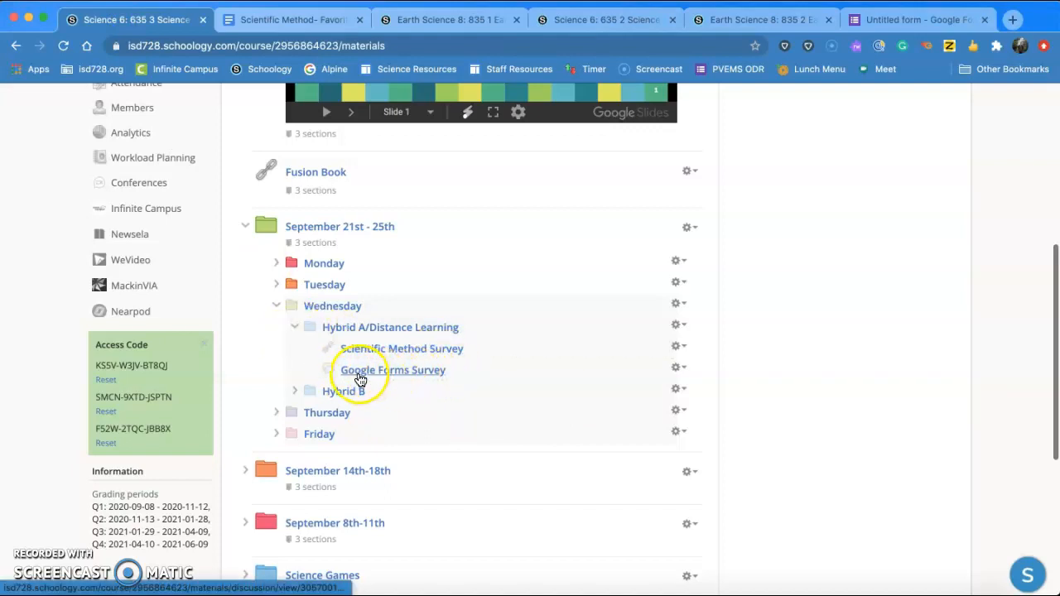
drag(400, 377, 615, 387)
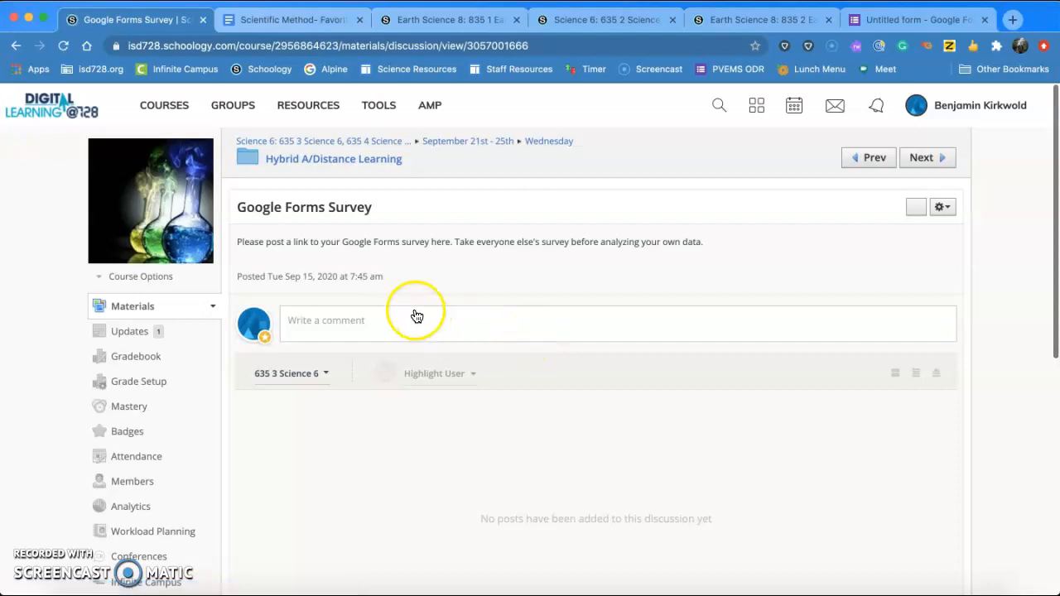
click(344, 329)
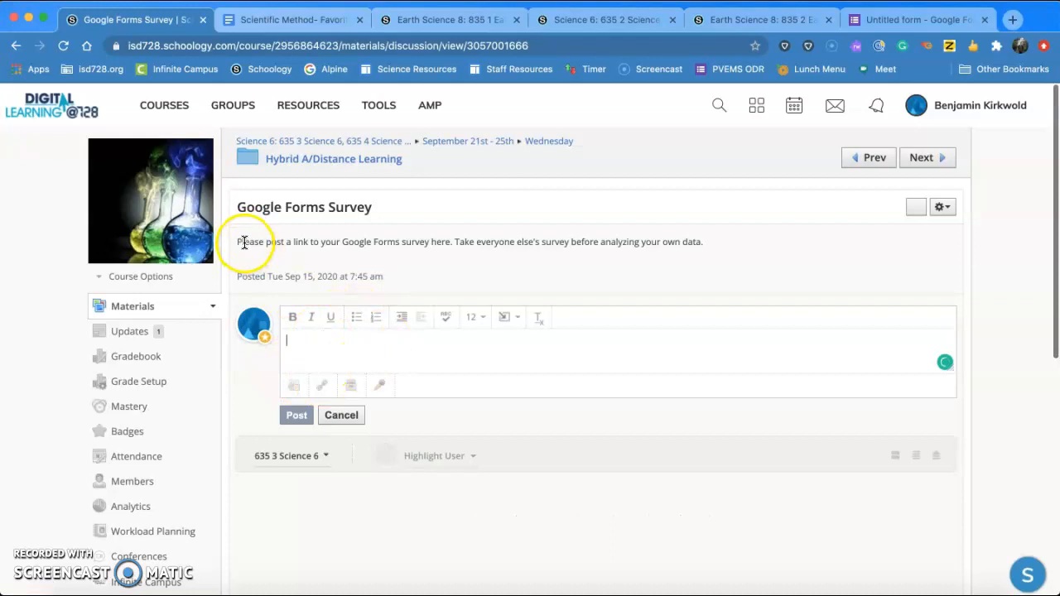
drag(238, 242, 709, 243)
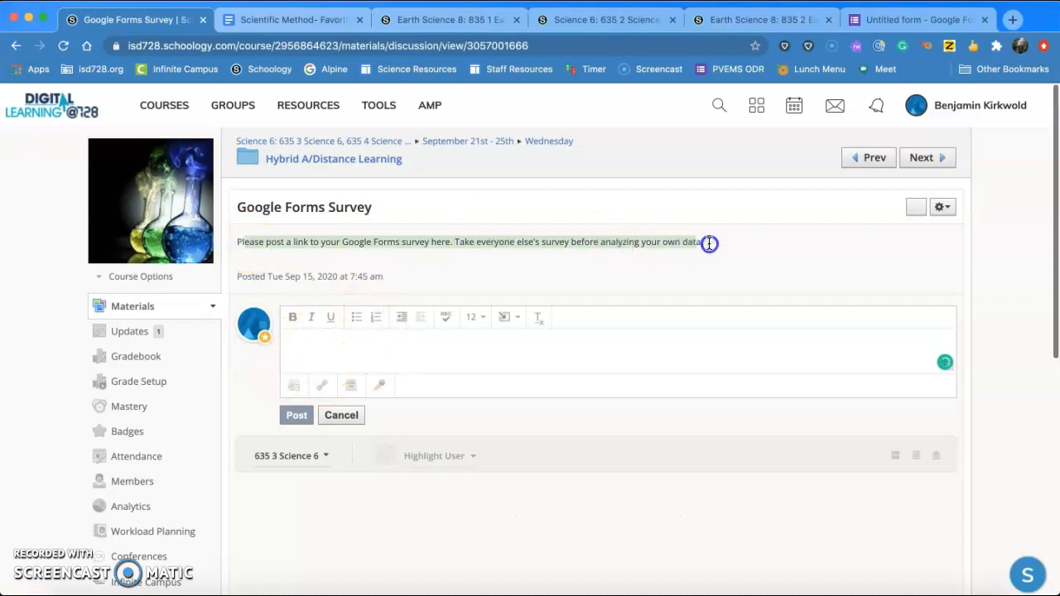
click(708, 242)
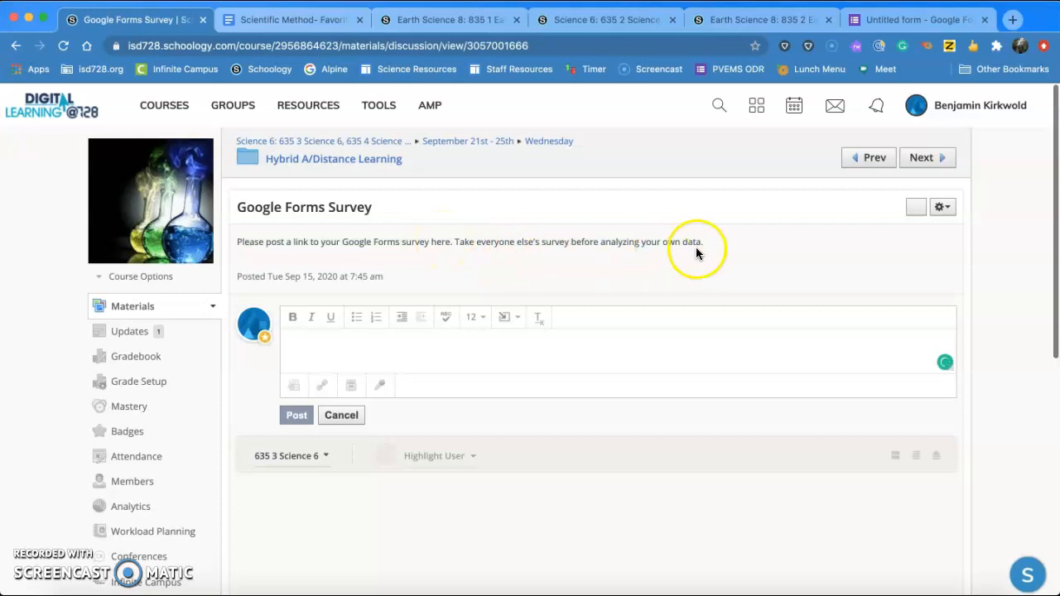
- Post the comment "See link below" with the copied form link attached under the title "Favorite Animal"
click(393, 342)
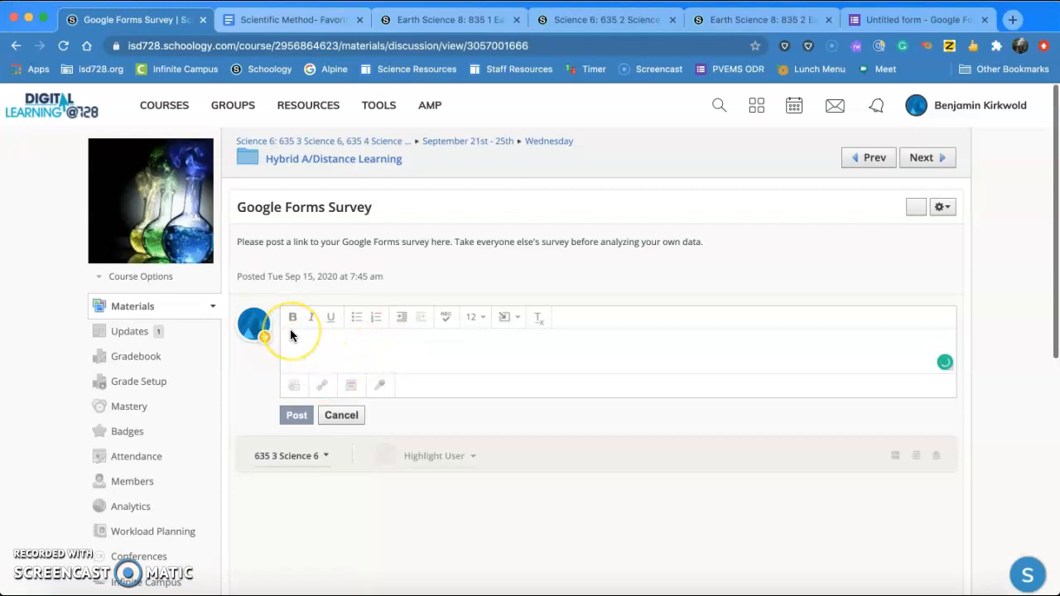
text(See link below)
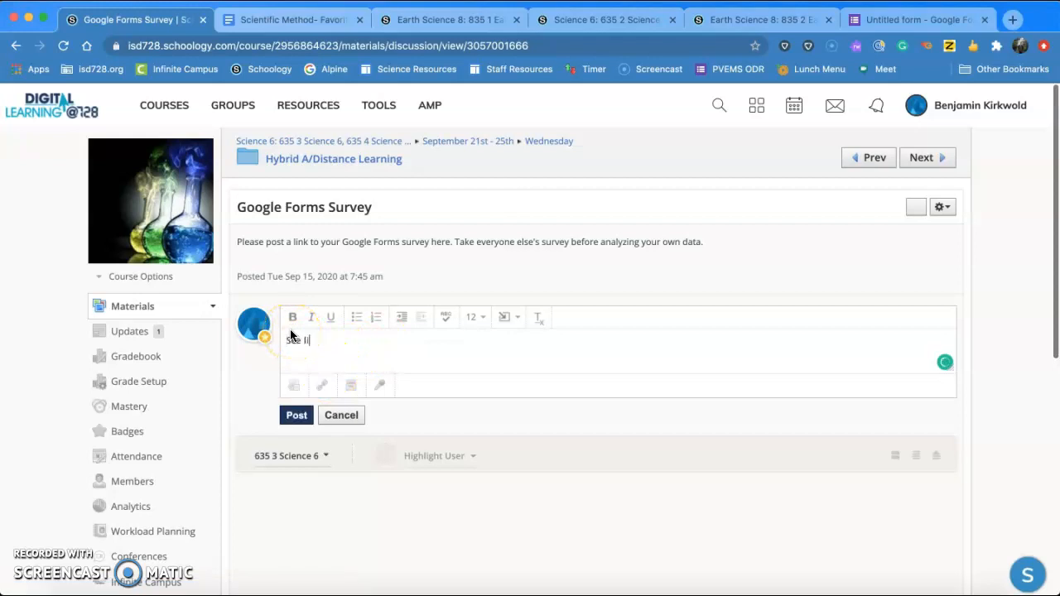
click(322, 386)
click(535, 231)
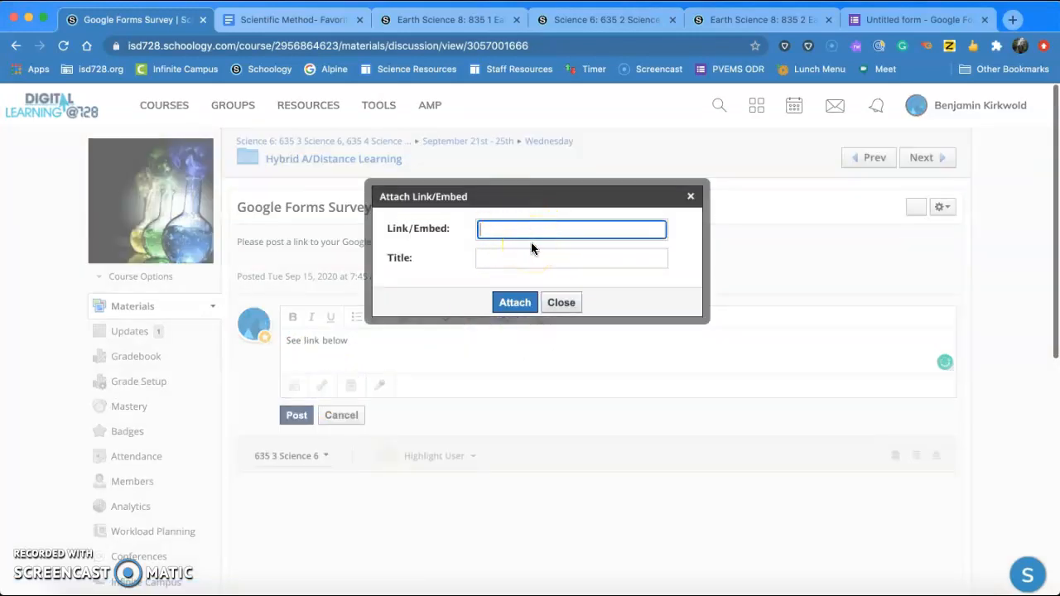
key(super+v)
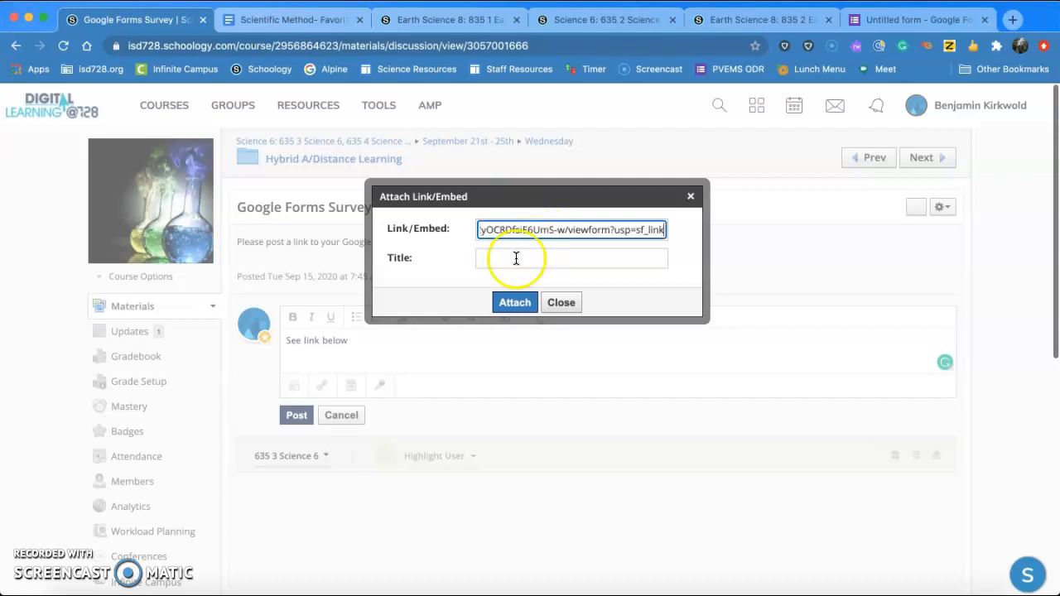
click(514, 259)
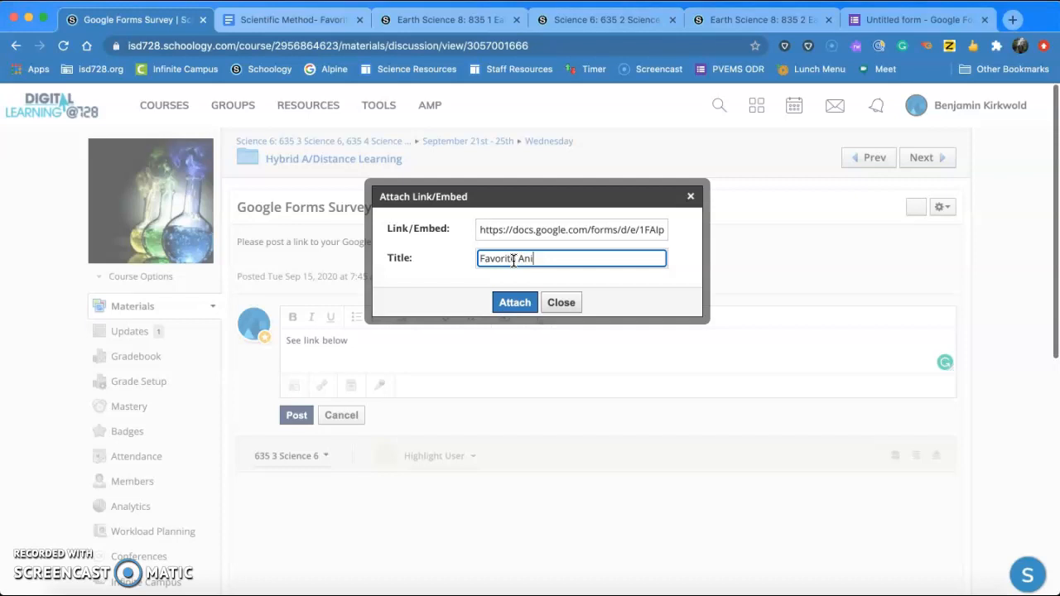
click(516, 303)
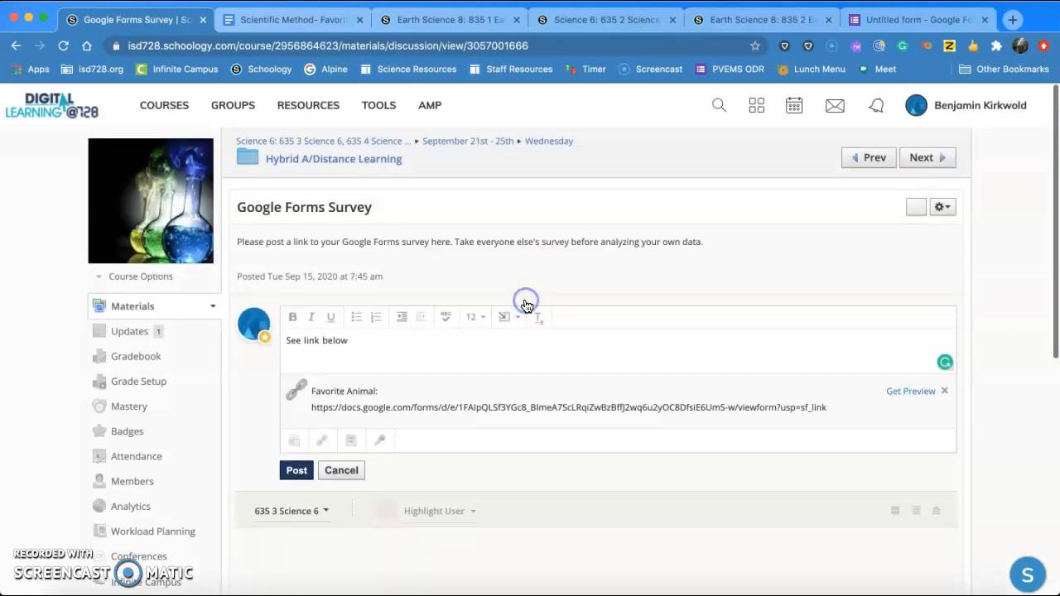
click(298, 472)
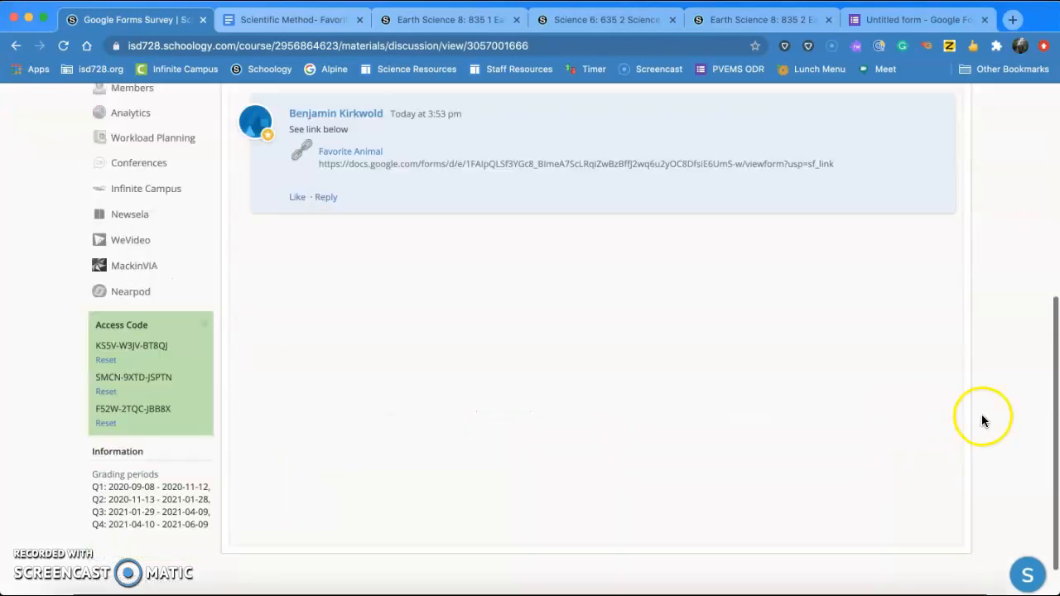
scroll(786, 356, up, 2)
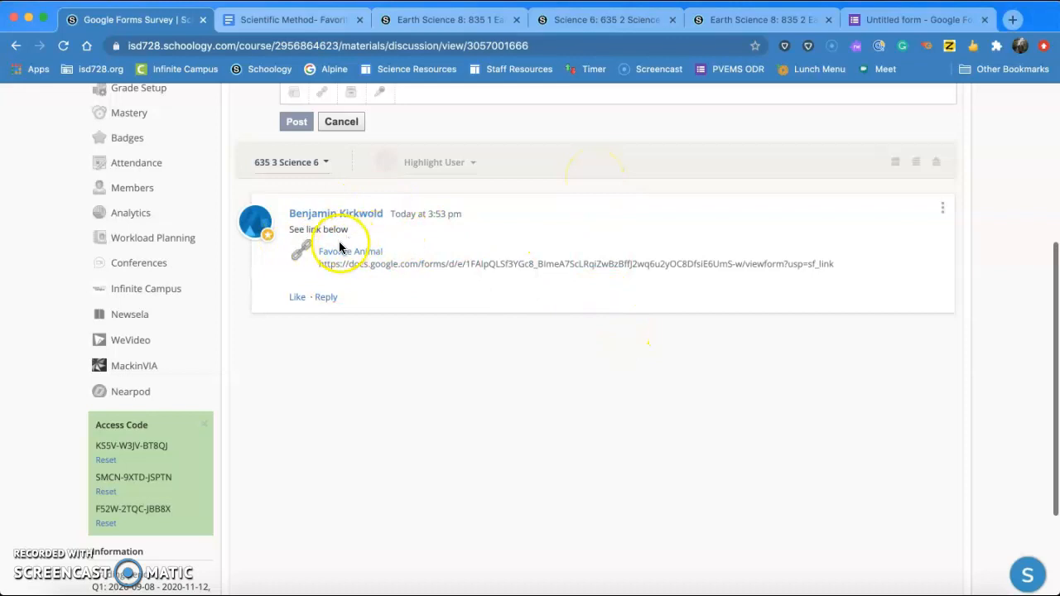
- Return to the Google Forms survey, close the sharing dialog and view the form's responses
click(878, 18)
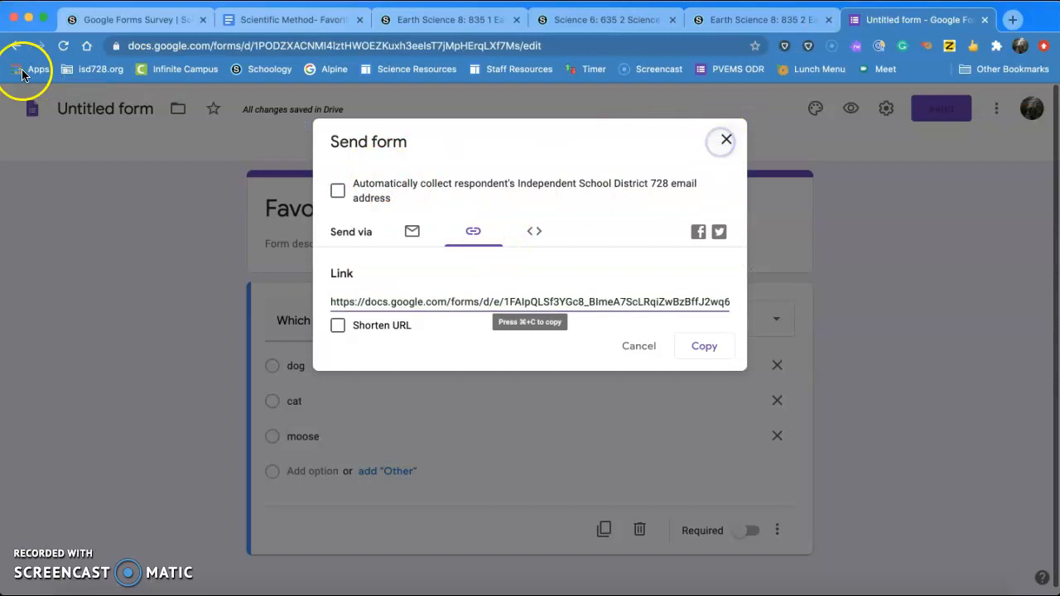
click(726, 140)
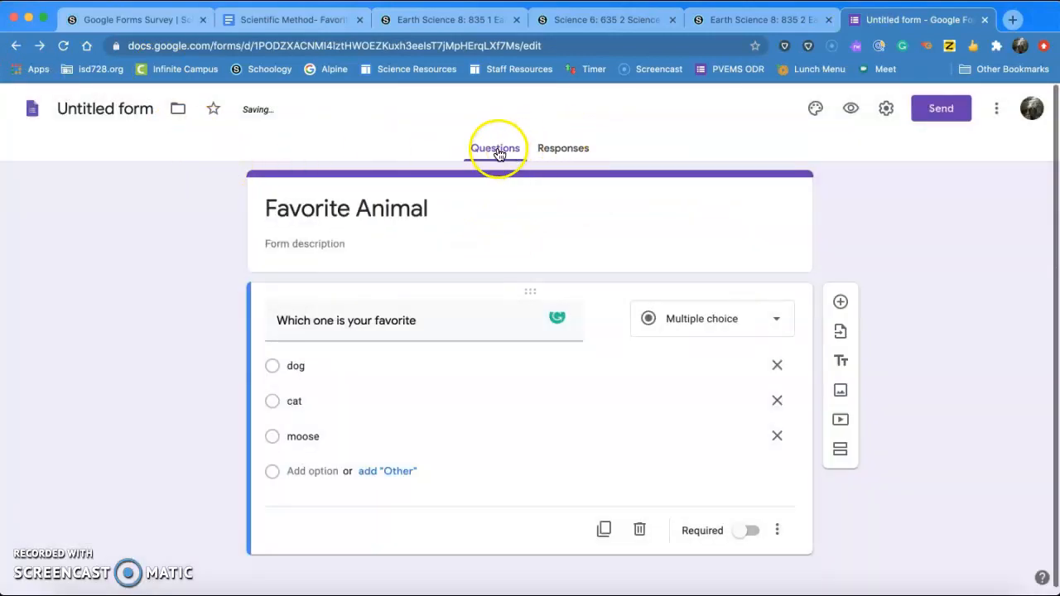
click(559, 149)
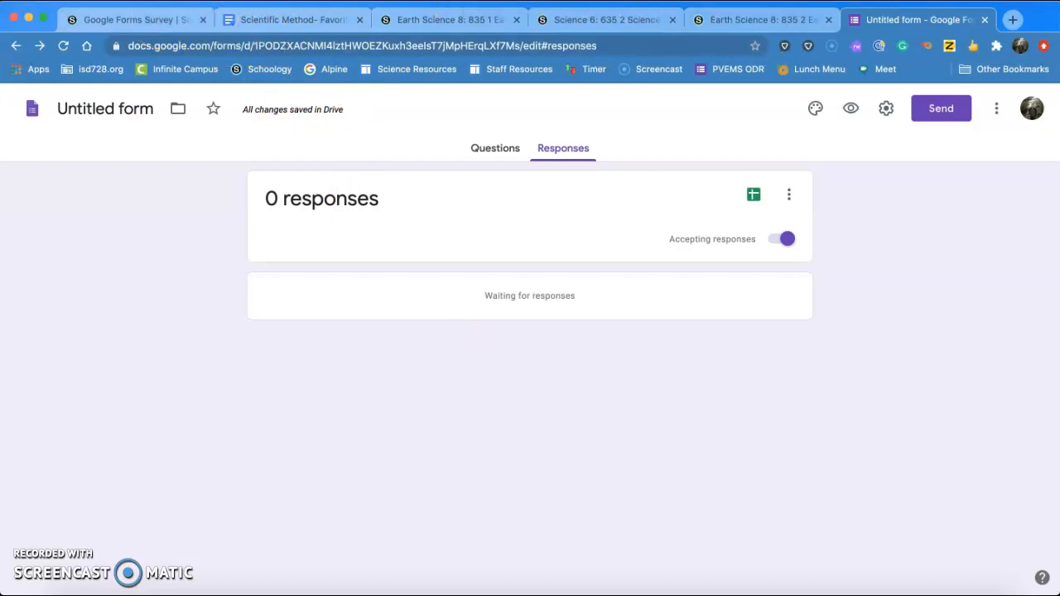
- Switch to the Scientific Method worksheet in Google Docs and review the Analyze Results, Hypothesis True or False and Report Results sections
click(307, 19)
scroll(554, 345, down, 5)
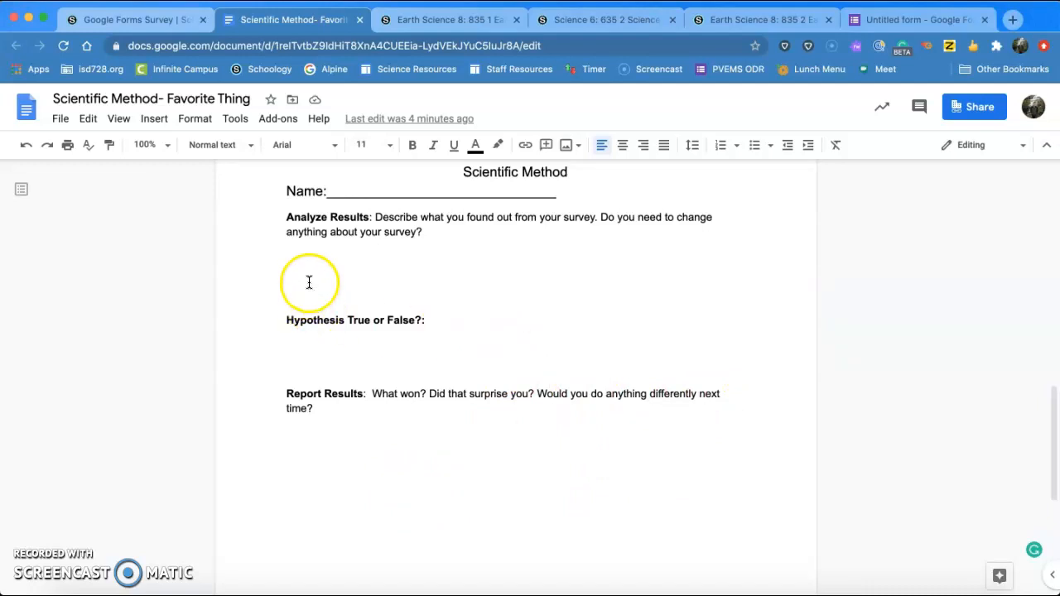
click(290, 102)
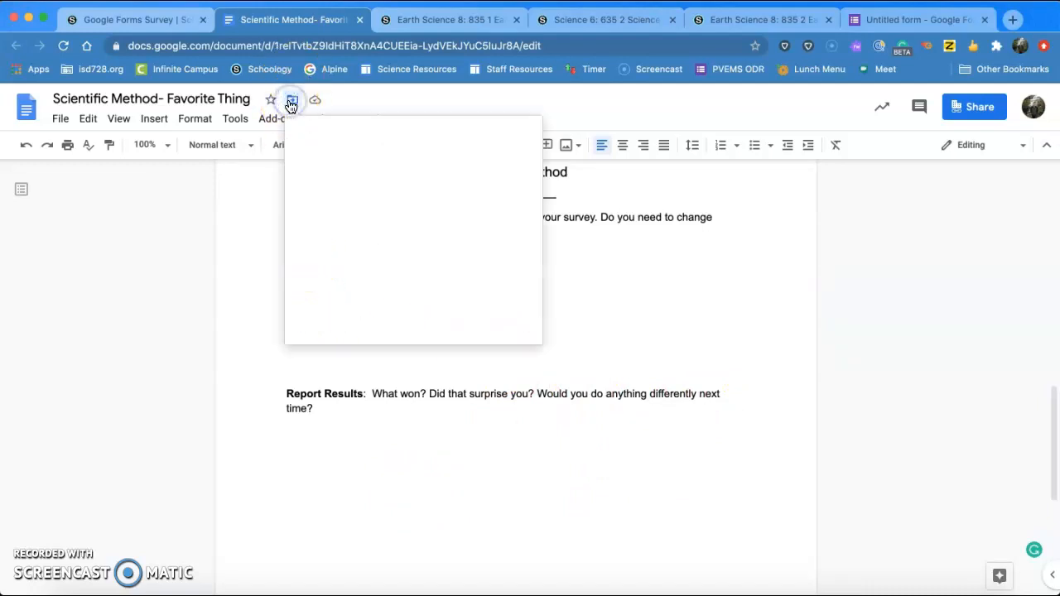
click(533, 134)
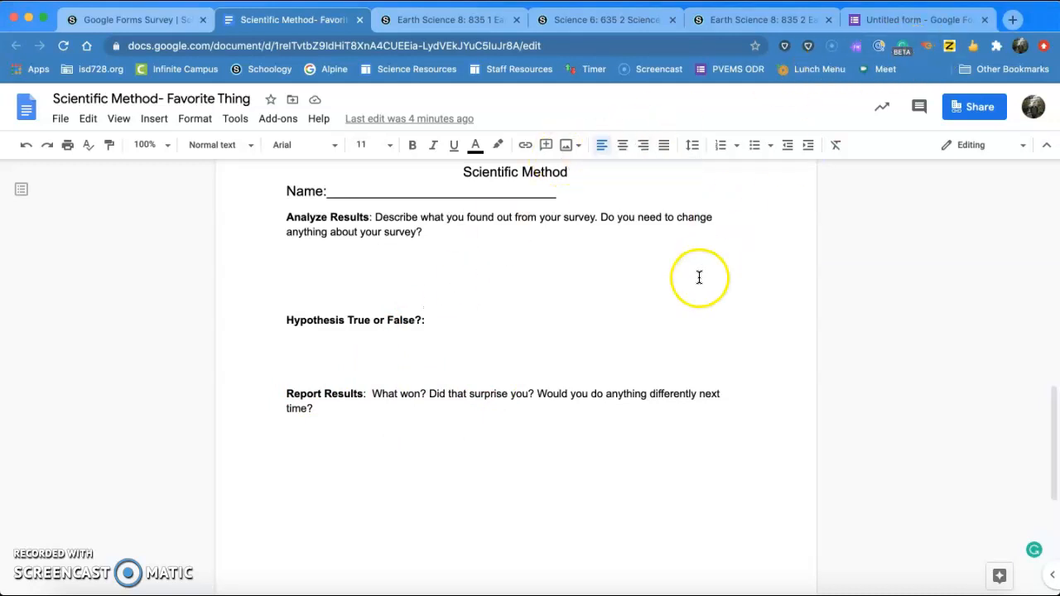
scroll(341, 357, up, 10)
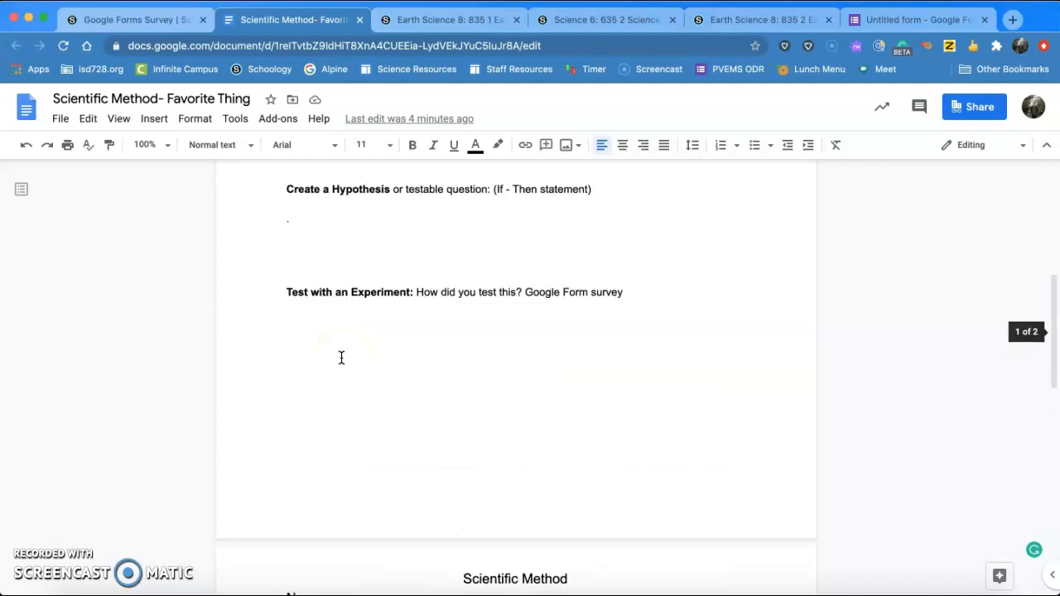
scroll(341, 357, down, 3)
scroll(341, 357, down, 5)
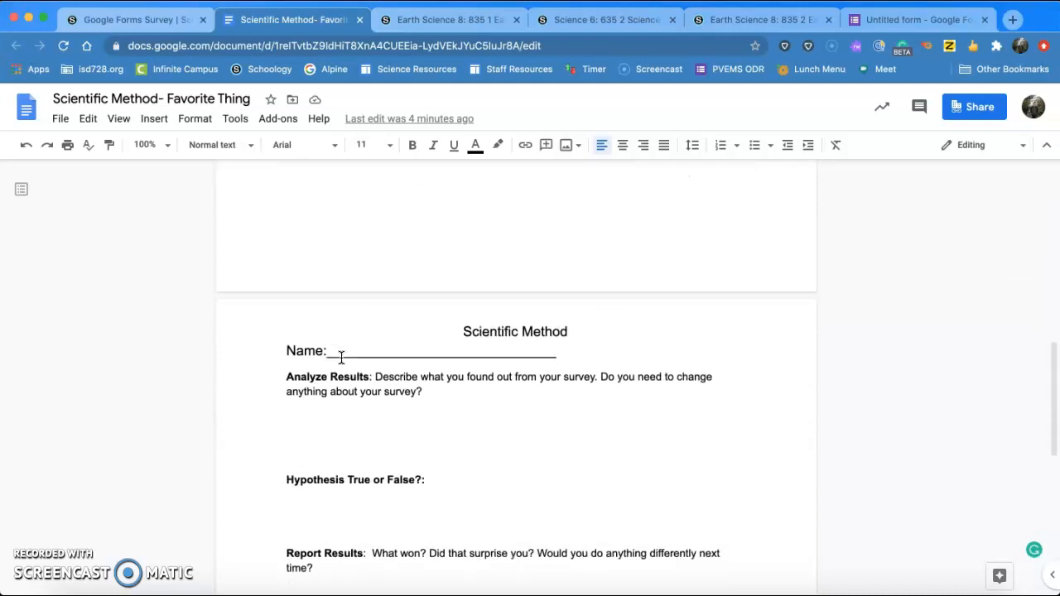
click(385, 359)
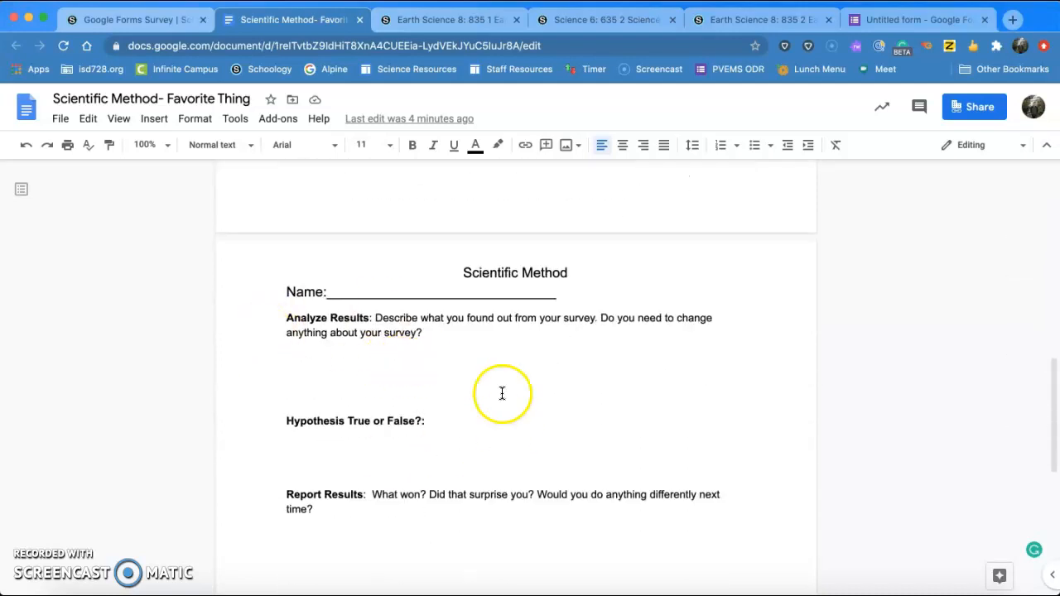